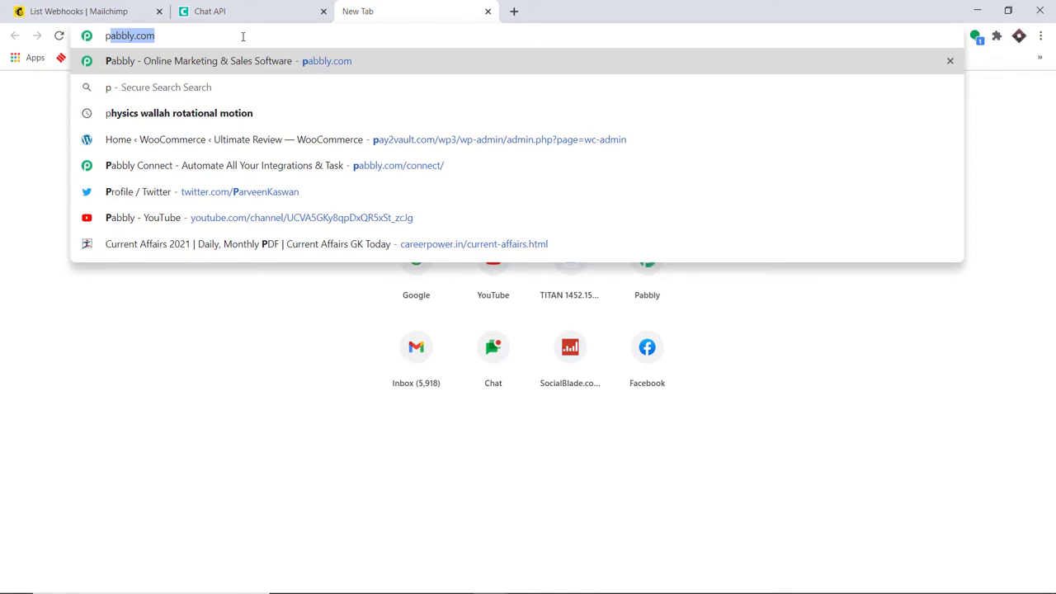
# - From pabbly.com's Connect product page, sign in and launch Connect from the All Apps page
pyautogui.press('Return')
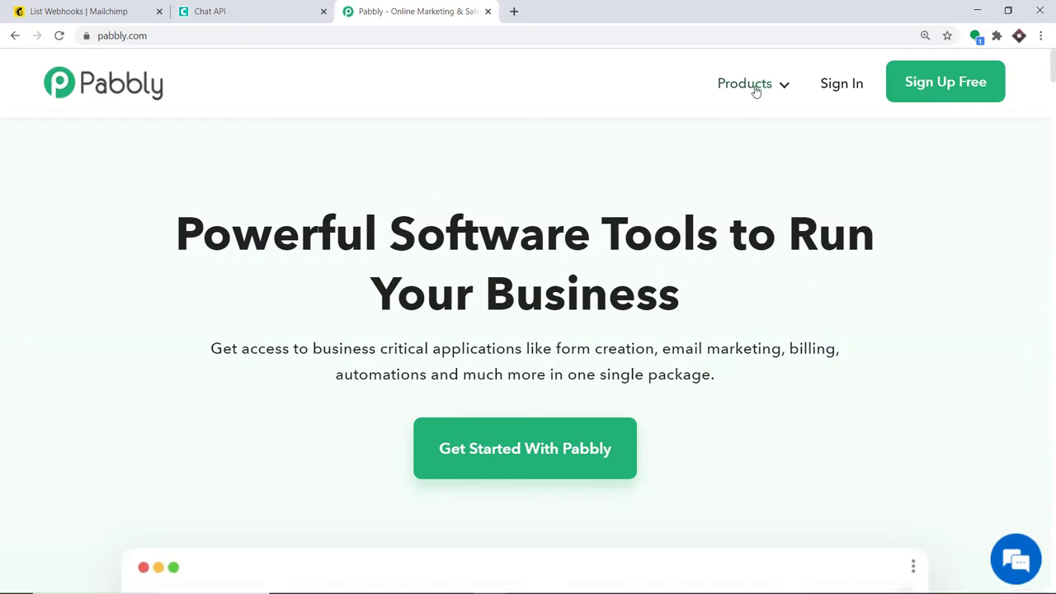
pyautogui.moveTo(755, 89)
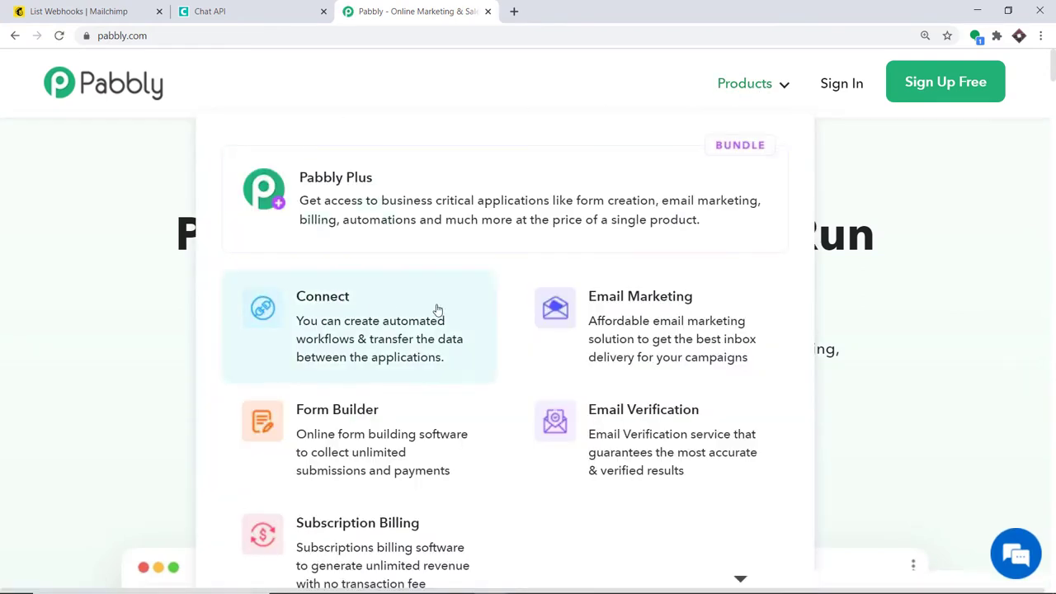
pyautogui.click(365, 305)
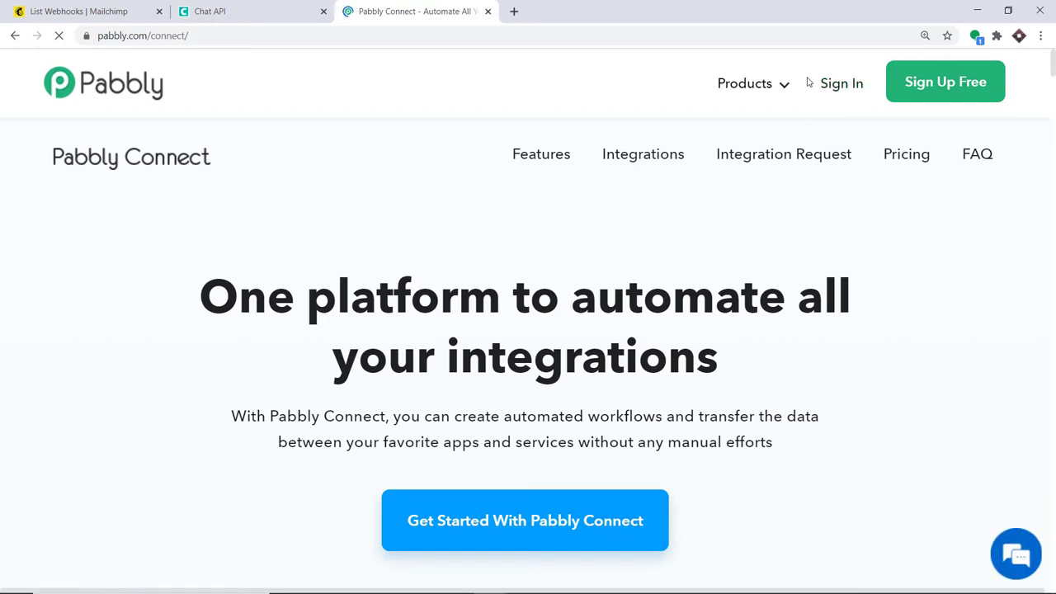
pyautogui.click(809, 82)
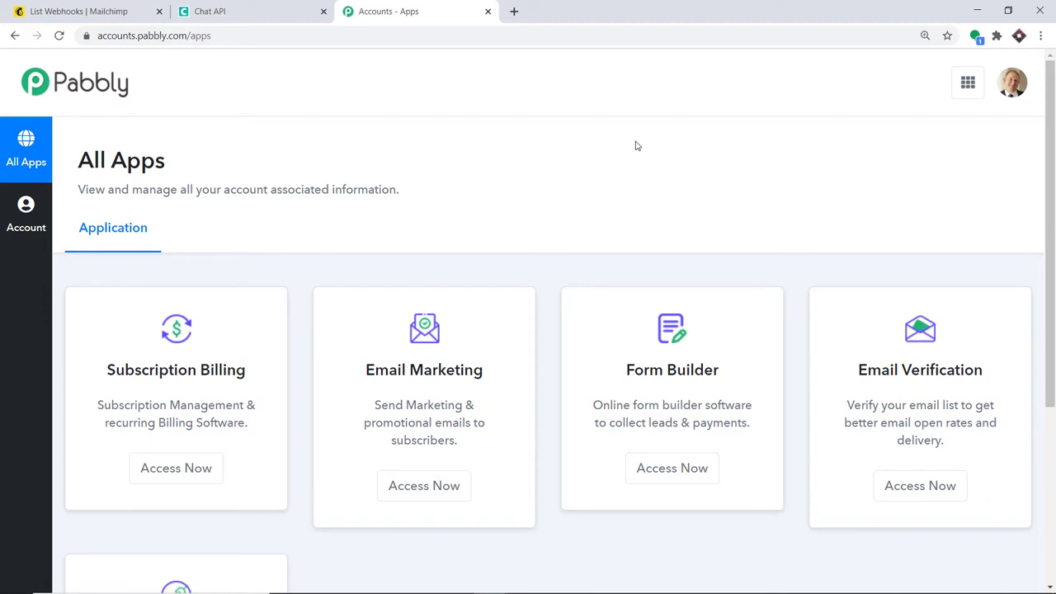
pyautogui.scroll(-3, 631, 206)
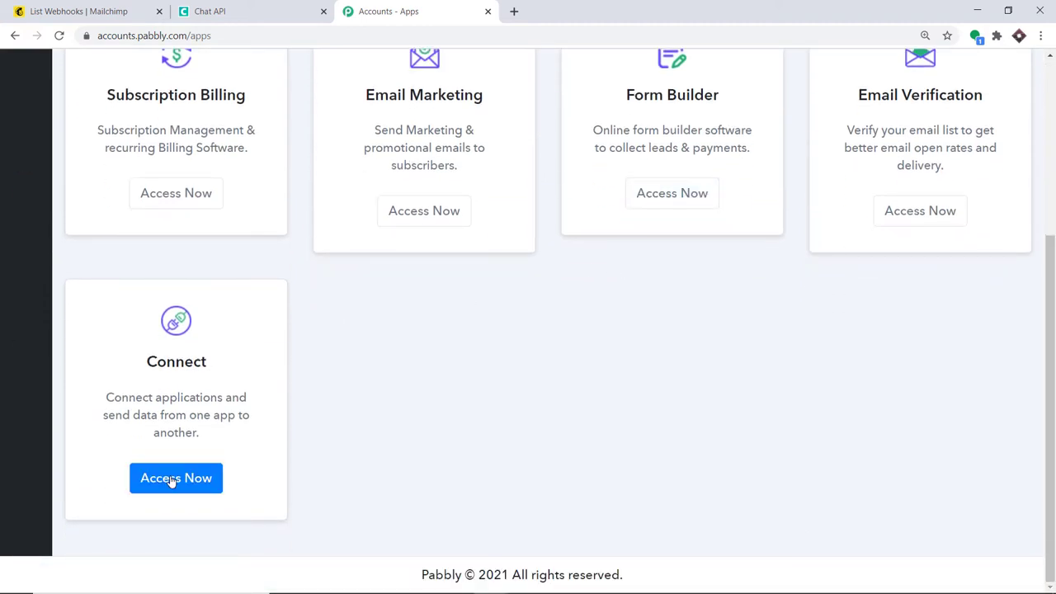
pyautogui.click(169, 479)
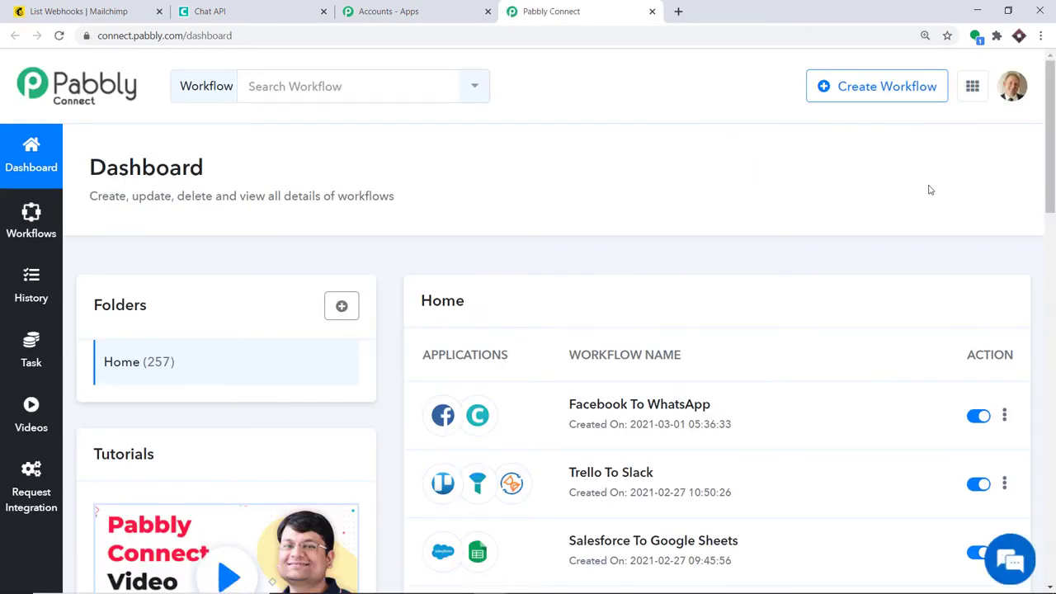
# - Create a new workflow named 'MailChimp To WhatsApp'
pyautogui.click(858, 92)
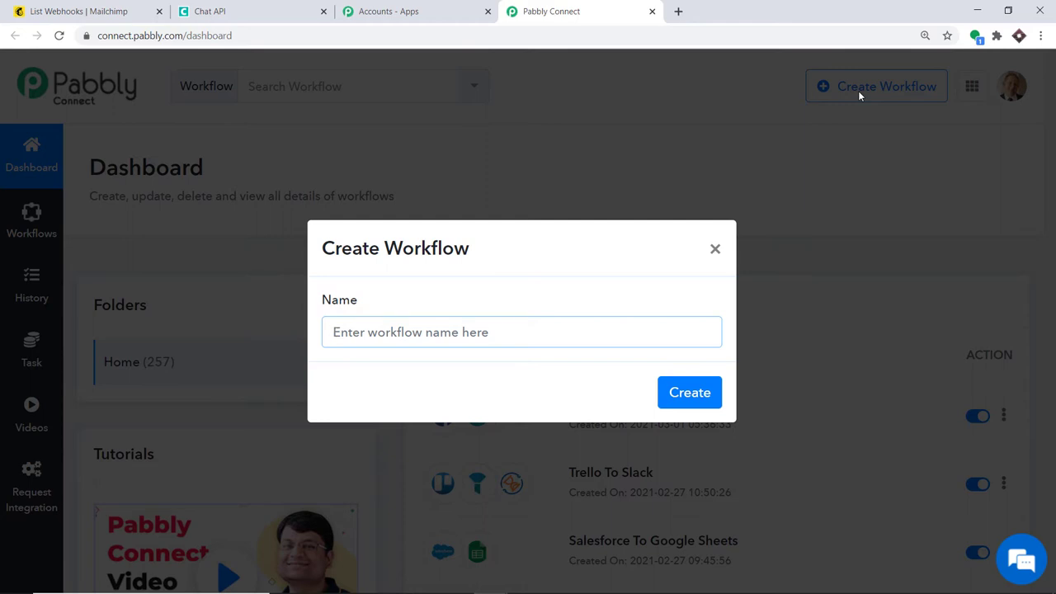
pyautogui.write('MailC')
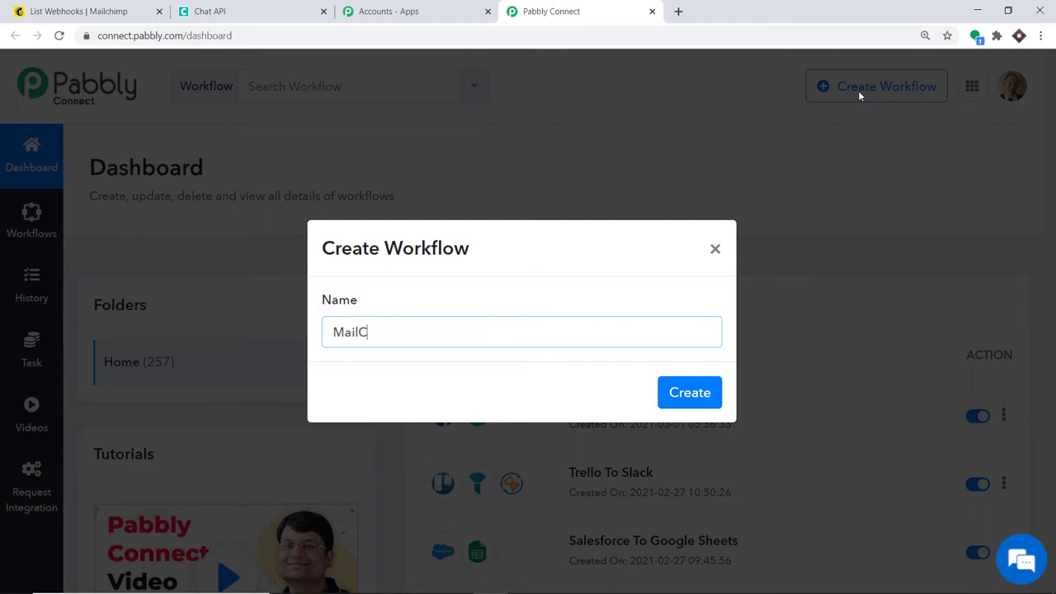
pyautogui.write('himp To WhatsApp')
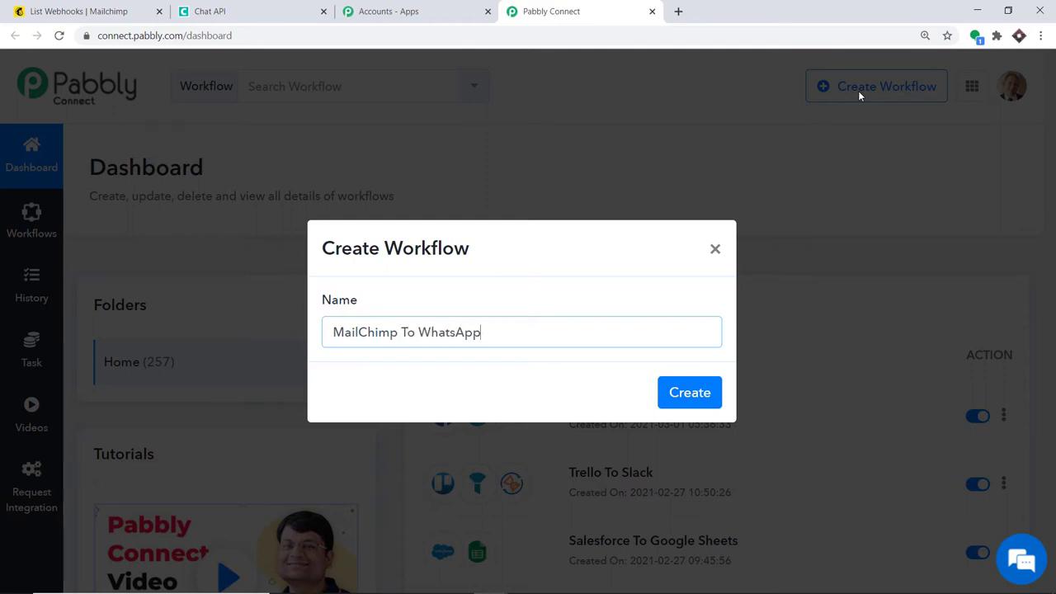
pyautogui.click(686, 396)
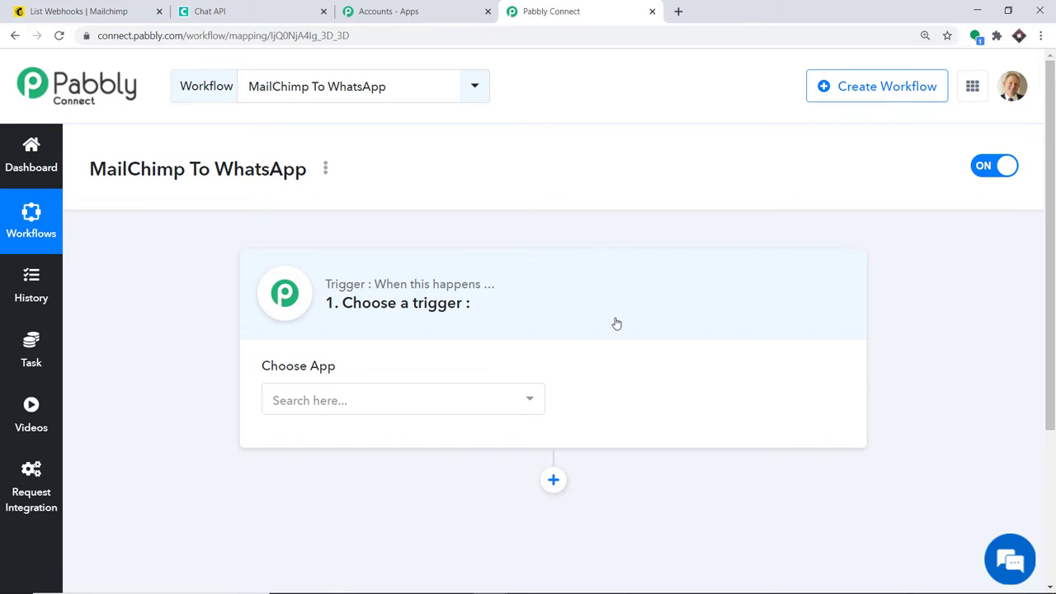
# - Set the trigger app to MailChimp with the New Subscriber event
pyautogui.click(345, 407)
pyautogui.write('mailchi')
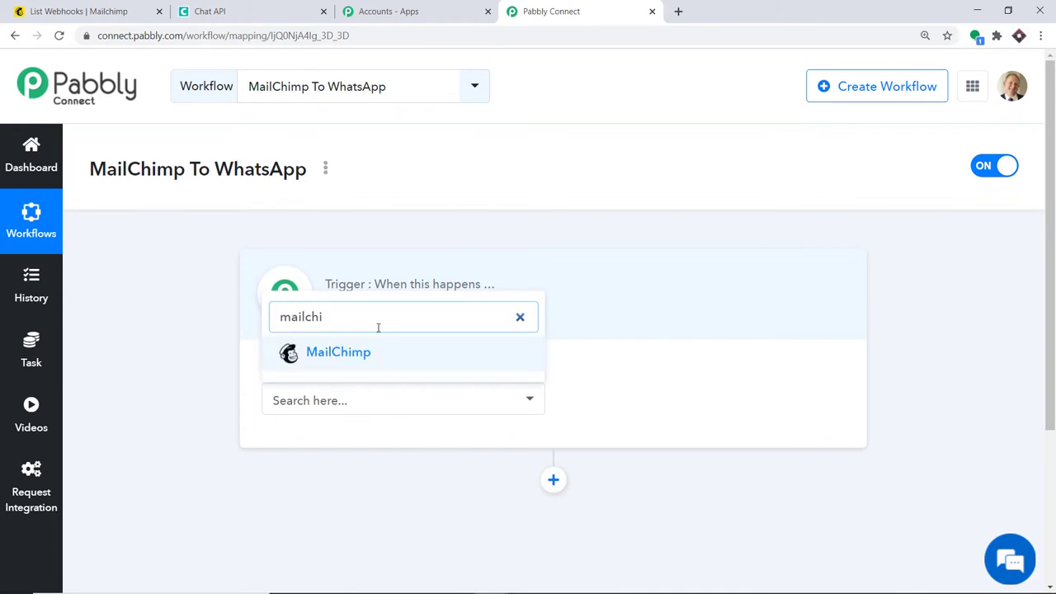
pyautogui.click(377, 355)
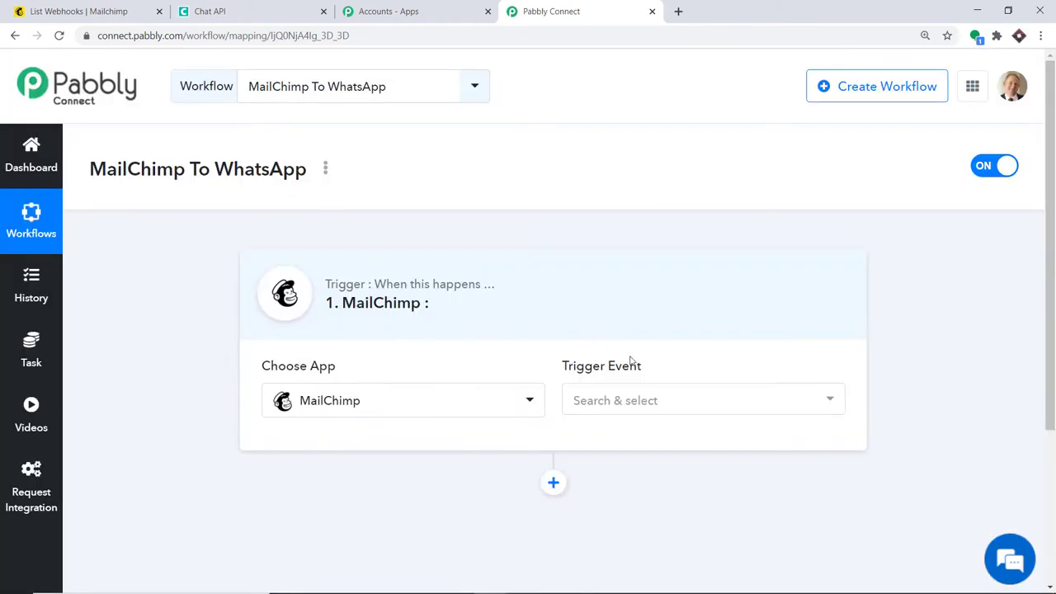
pyautogui.click(697, 402)
pyautogui.click(665, 203)
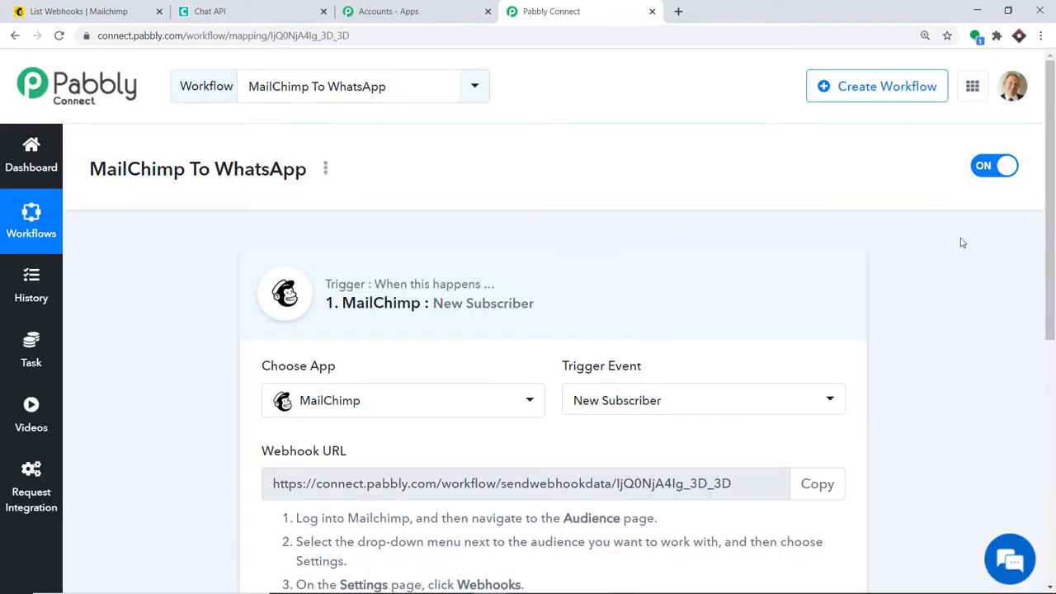
# - Read the webhook setup instructions, then switch to the Mailchimp webhooks tab
pyautogui.scroll(-2, 905, 263)
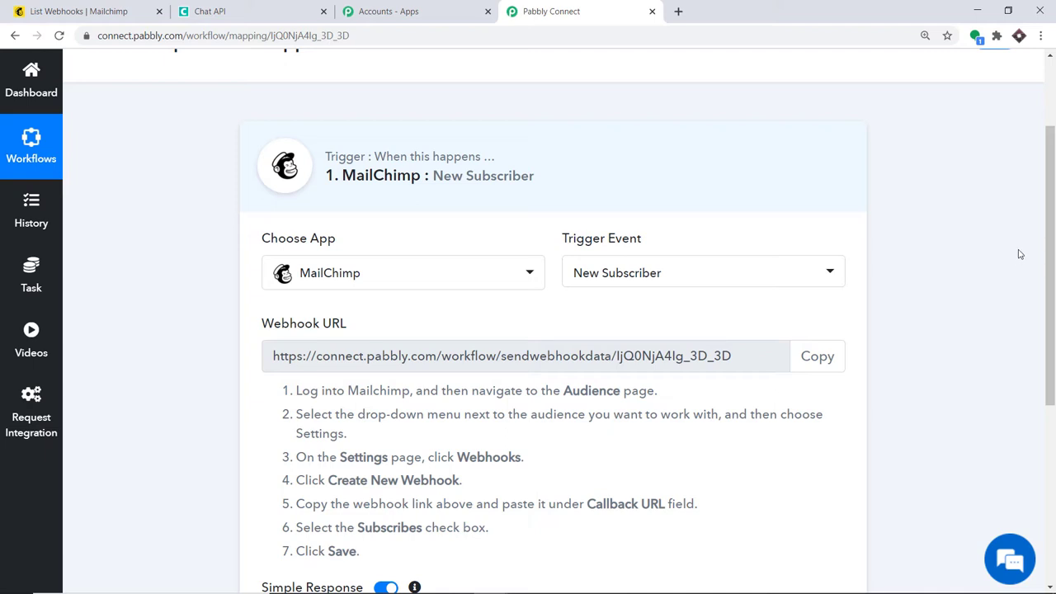
pyautogui.scroll(-3, 1028, 253)
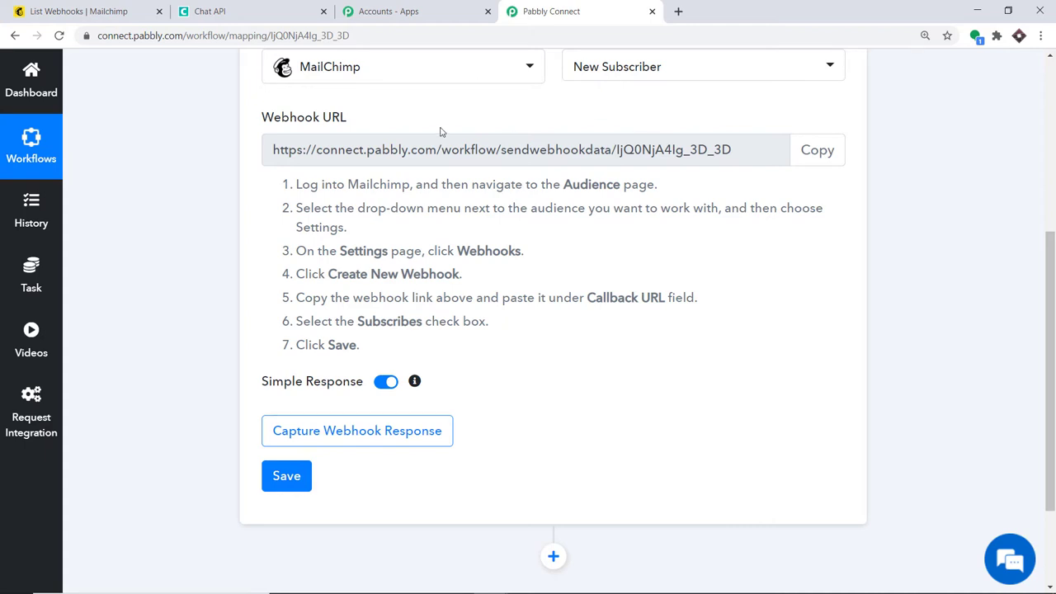
pyautogui.hotkey('ctrl', '1')
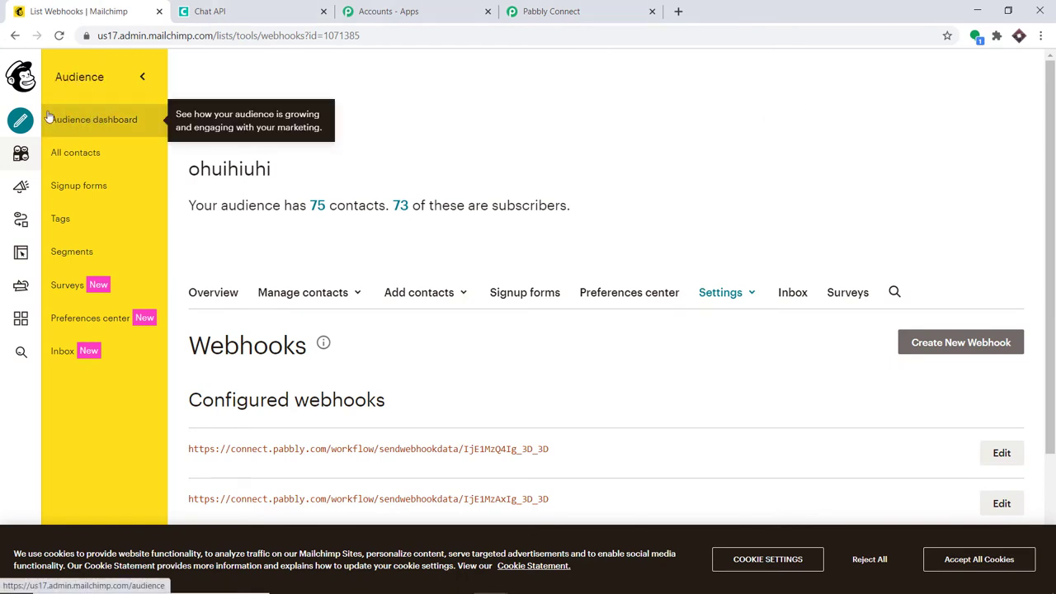
pyautogui.click(84, 121)
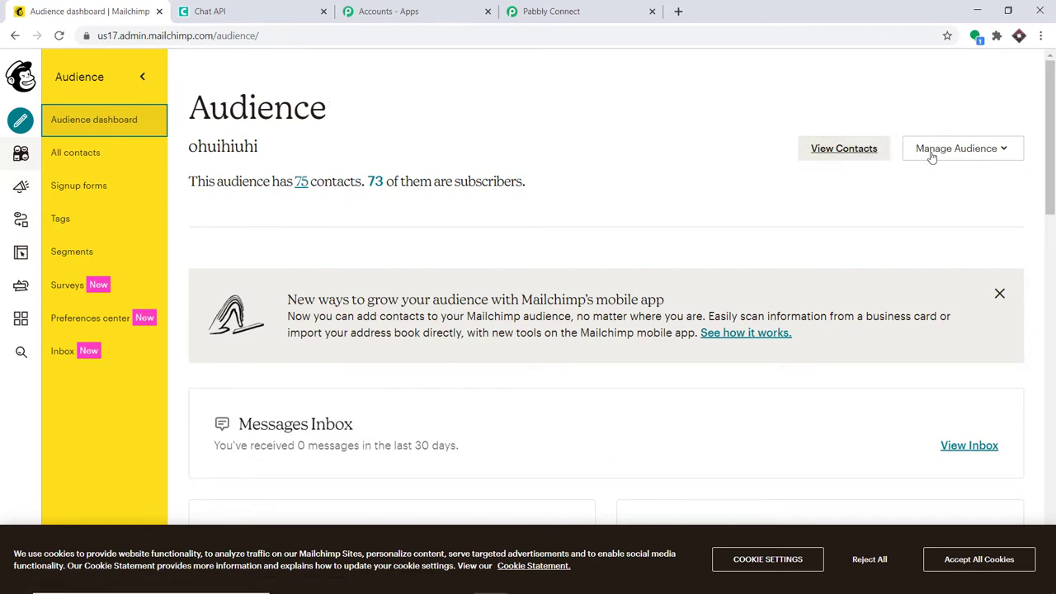
pyautogui.click(989, 157)
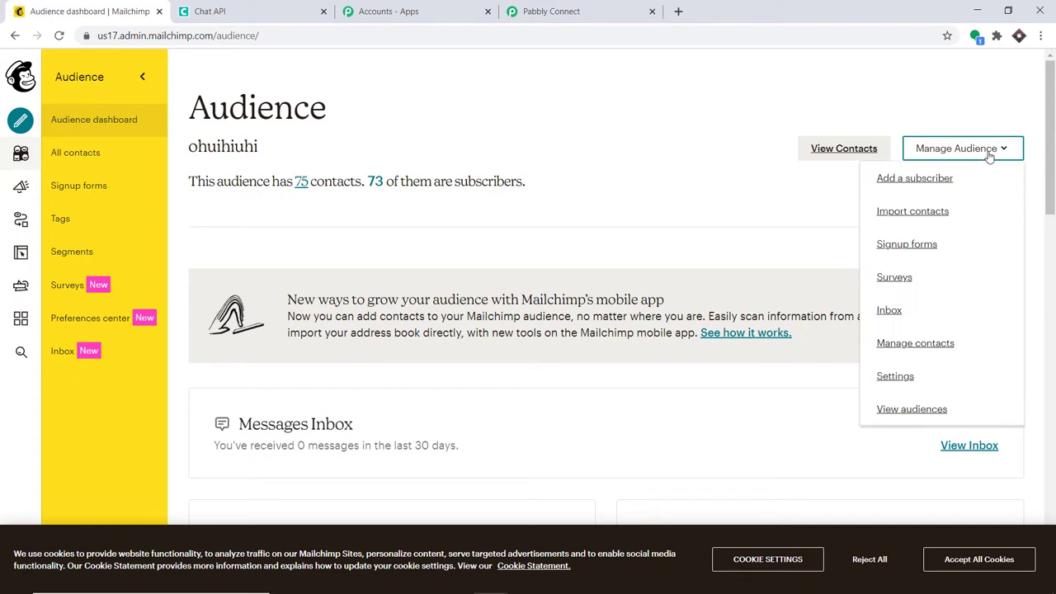
pyautogui.click(903, 380)
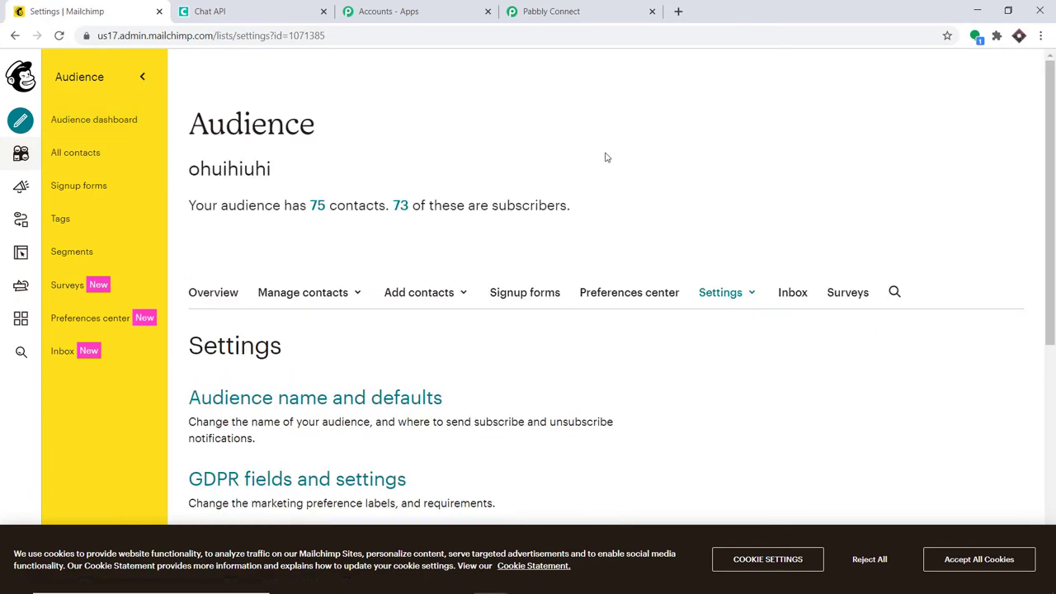
pyautogui.scroll(-5, 649, 169)
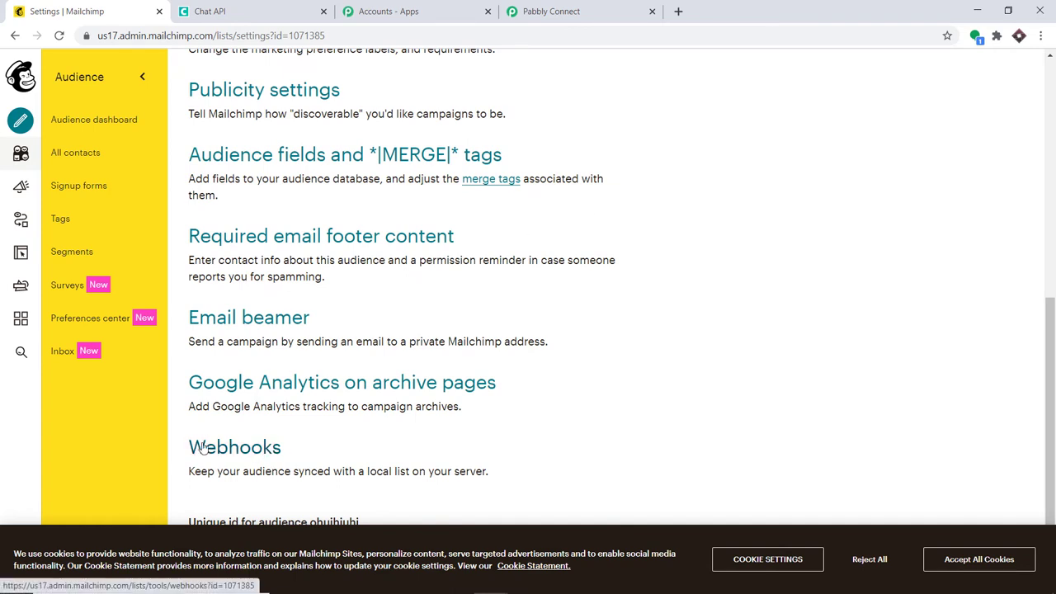
pyautogui.click(254, 452)
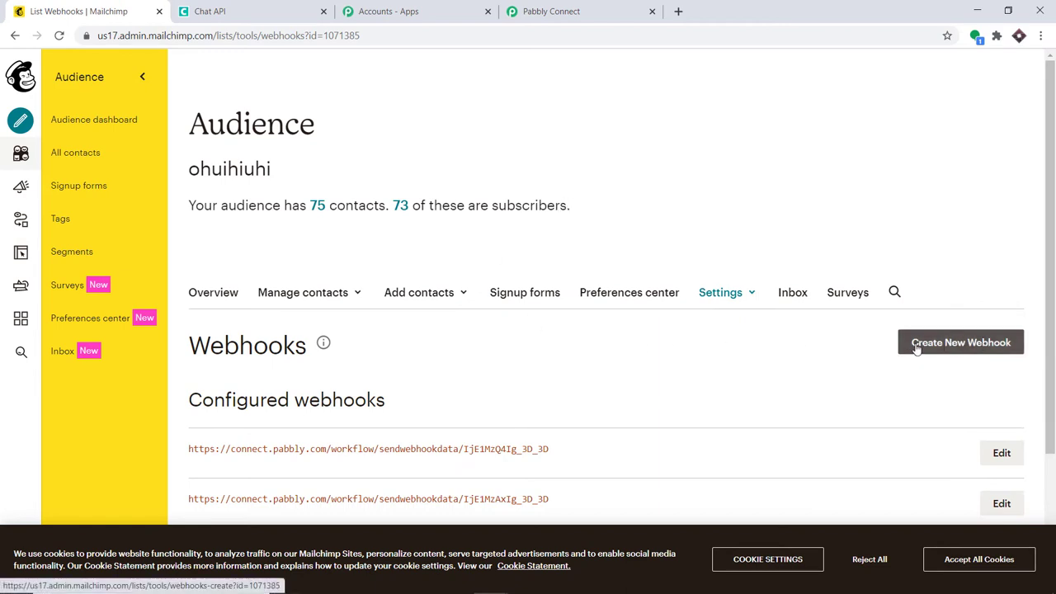
# - Start a new Mailchimp webhook, unticking Unsubscribes, Profile, Cleaned address, Email changed and Campaign sending updates
pyautogui.click(960, 345)
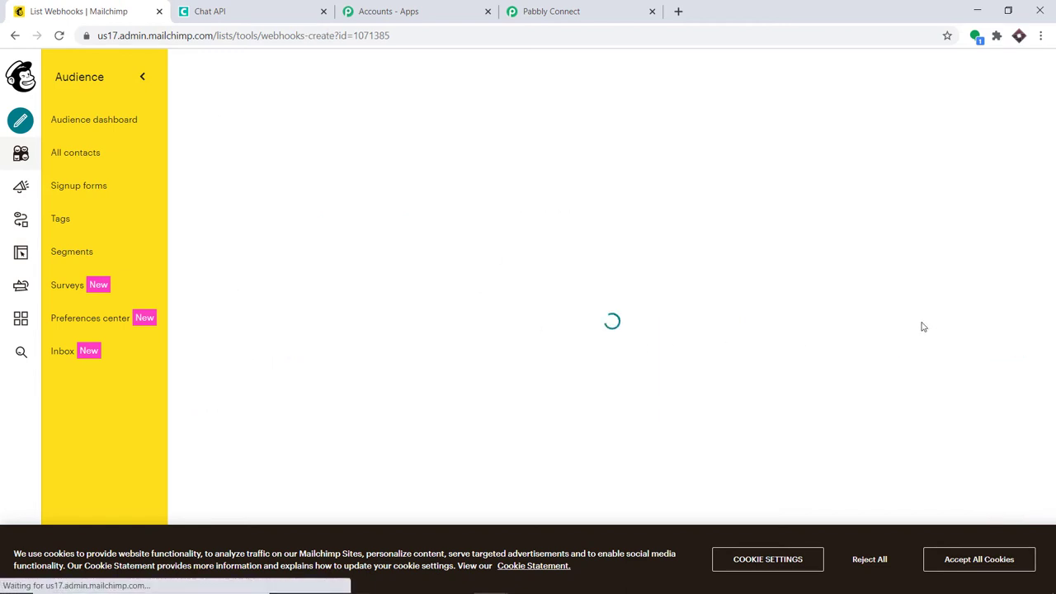
pyautogui.scroll(-3, 610, 178)
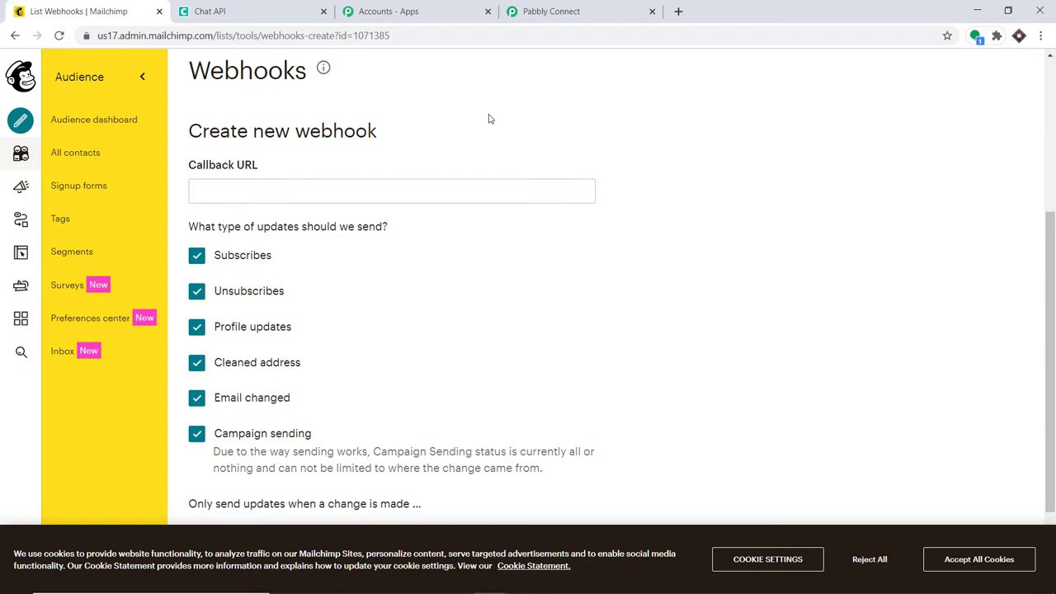
pyautogui.scroll(-1, 481, 121)
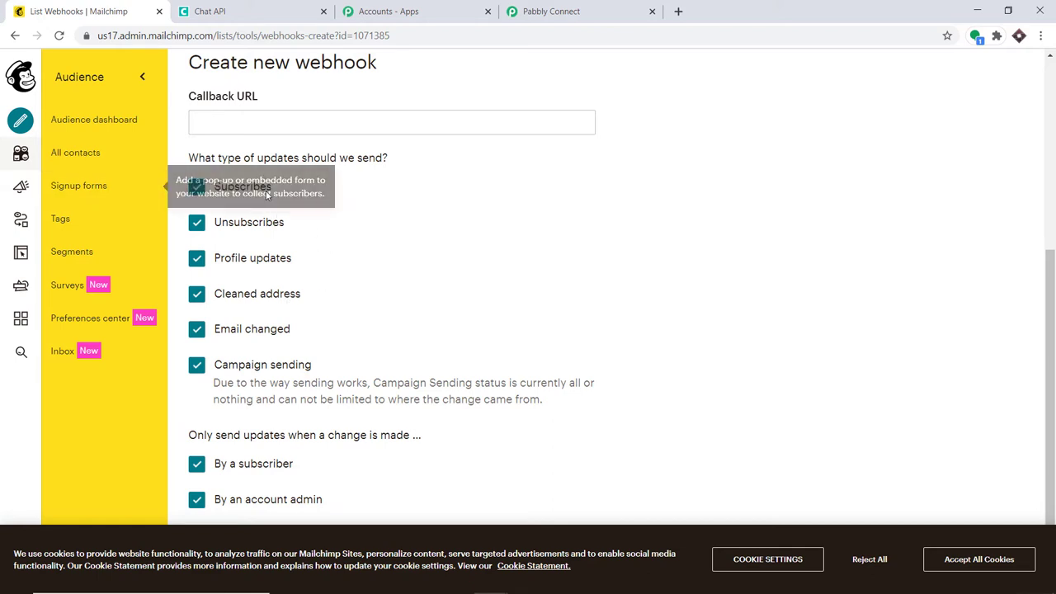
pyautogui.click(197, 224)
pyautogui.click(197, 258)
pyautogui.click(196, 295)
pyautogui.click(196, 330)
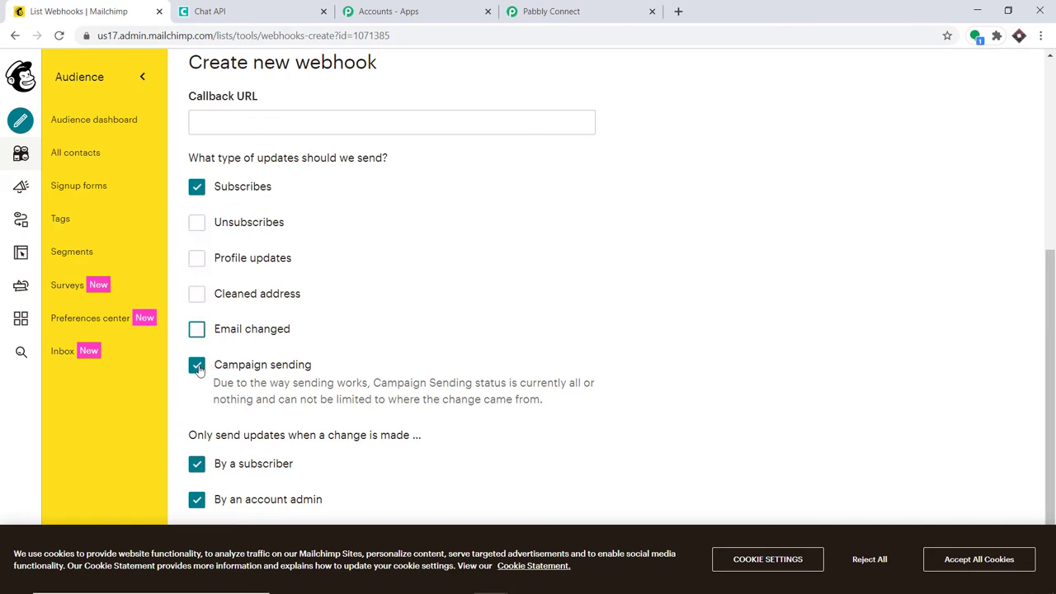
pyautogui.click(196, 366)
# - Copy the Pabbly Connect workflow's webhook URL
pyautogui.scroll(-1, 196, 371)
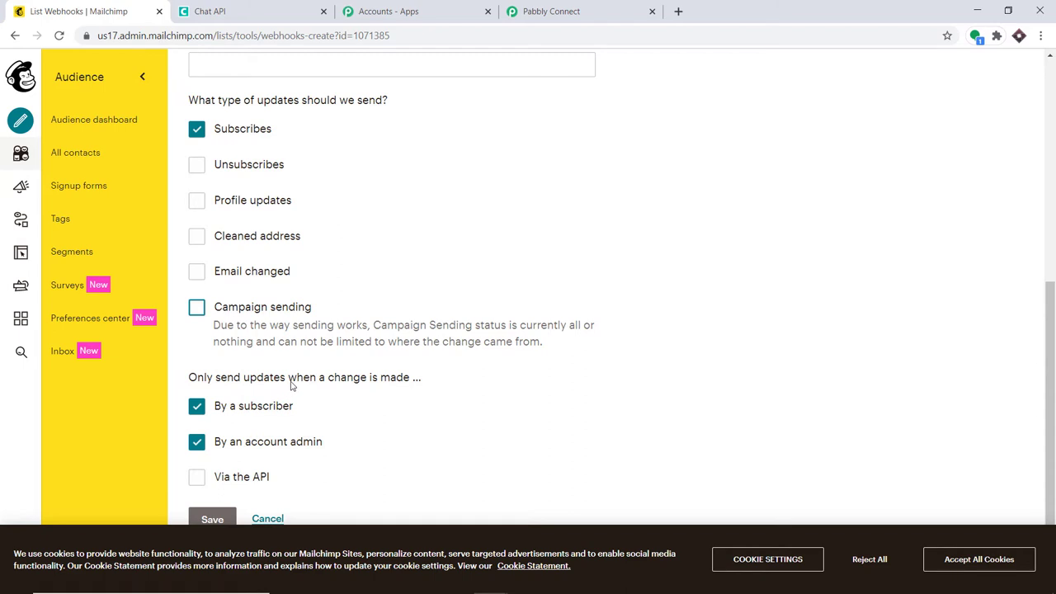
pyautogui.scroll(2, 285, 388)
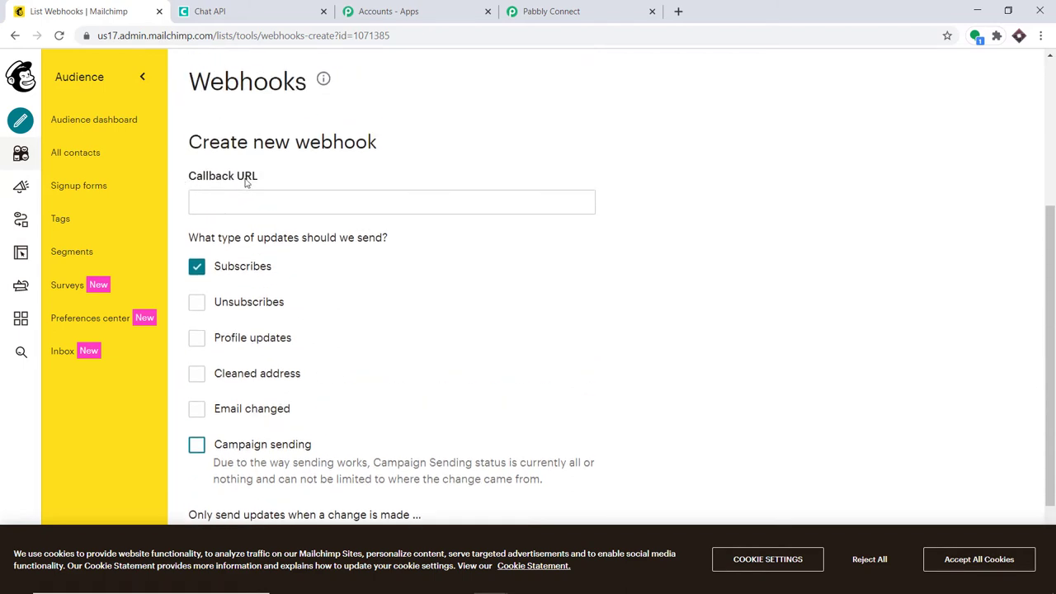
pyautogui.click(558, 11)
pyautogui.click(805, 150)
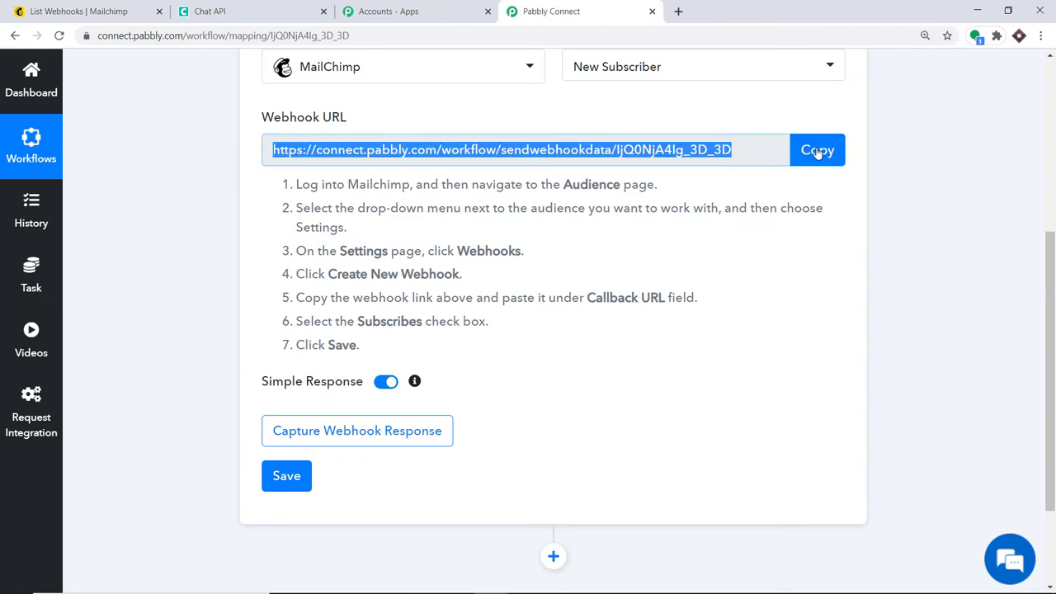
# - Paste the Pabbly webhook URL into Mailchimp's Callback URL field and save the webhook
pyautogui.click(115, 10)
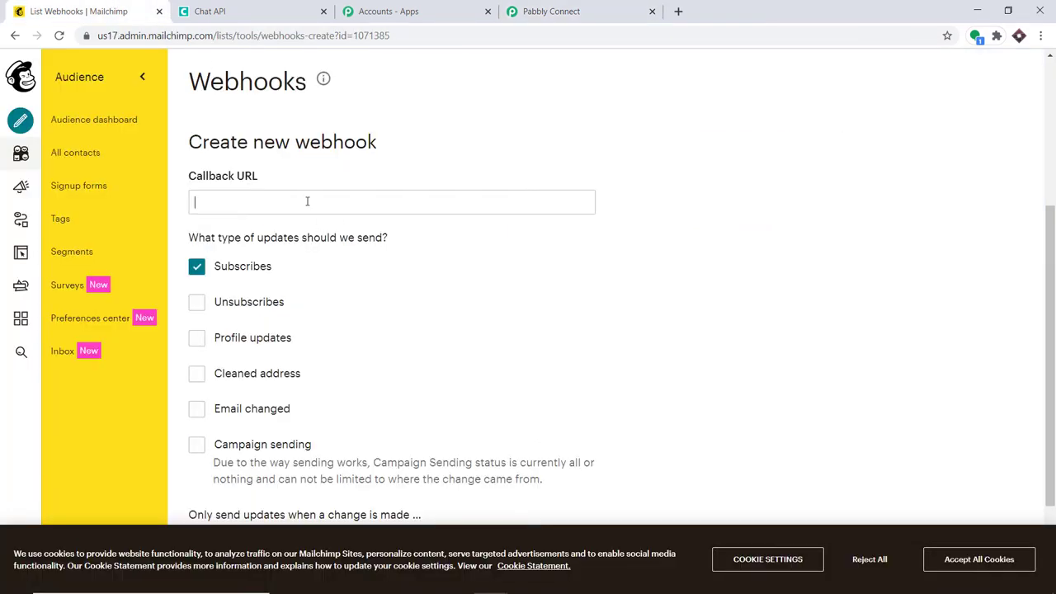
pyautogui.click(307, 201)
pyautogui.rightClick(307, 203)
pyautogui.hotkey('ctrl', 'a')
pyautogui.hotkey('ctrl', 'v')
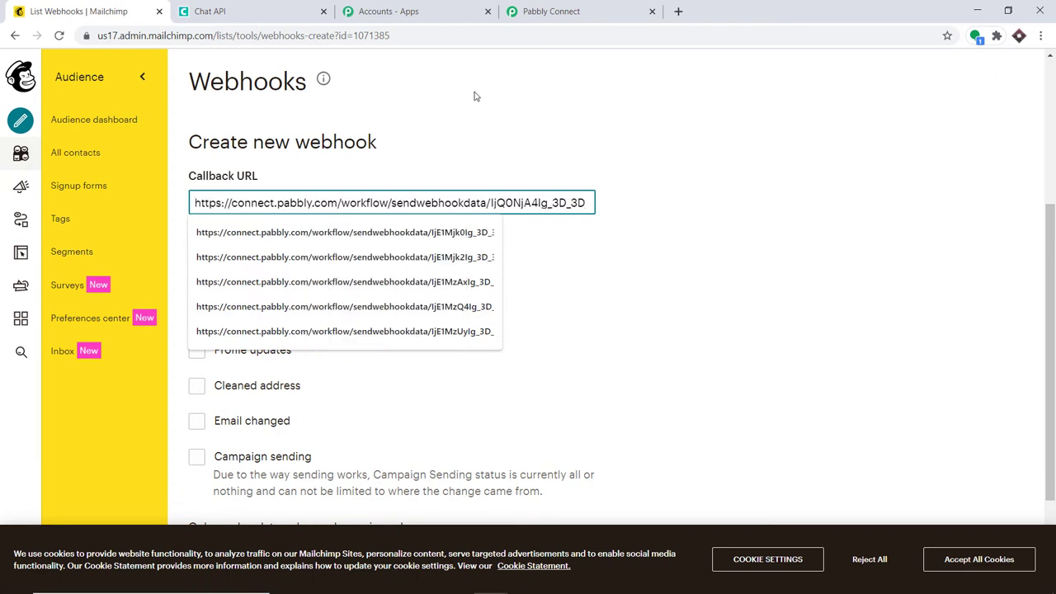
pyautogui.click(474, 97)
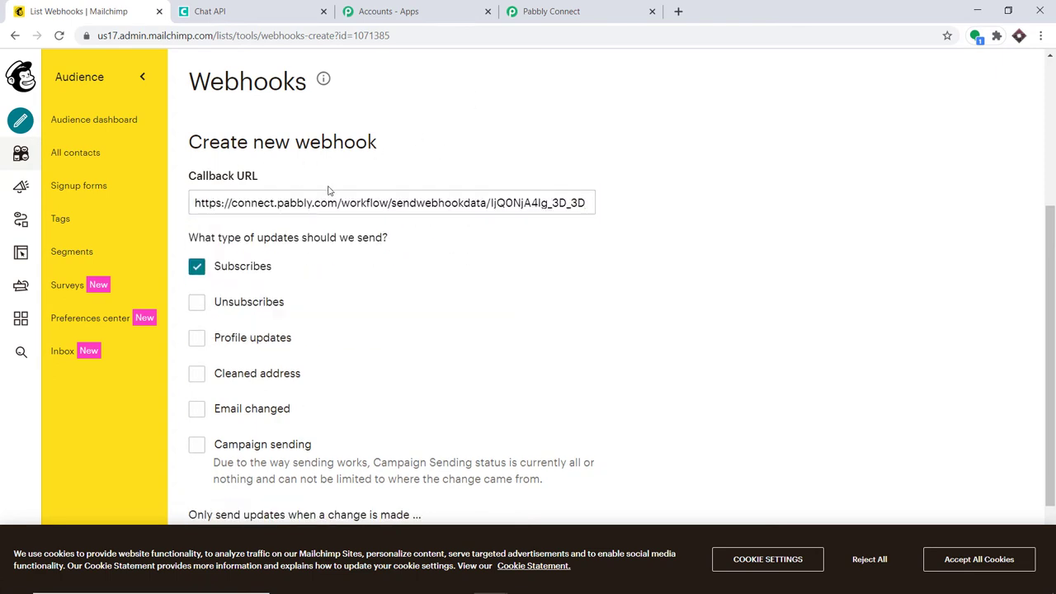
pyautogui.click(580, 8)
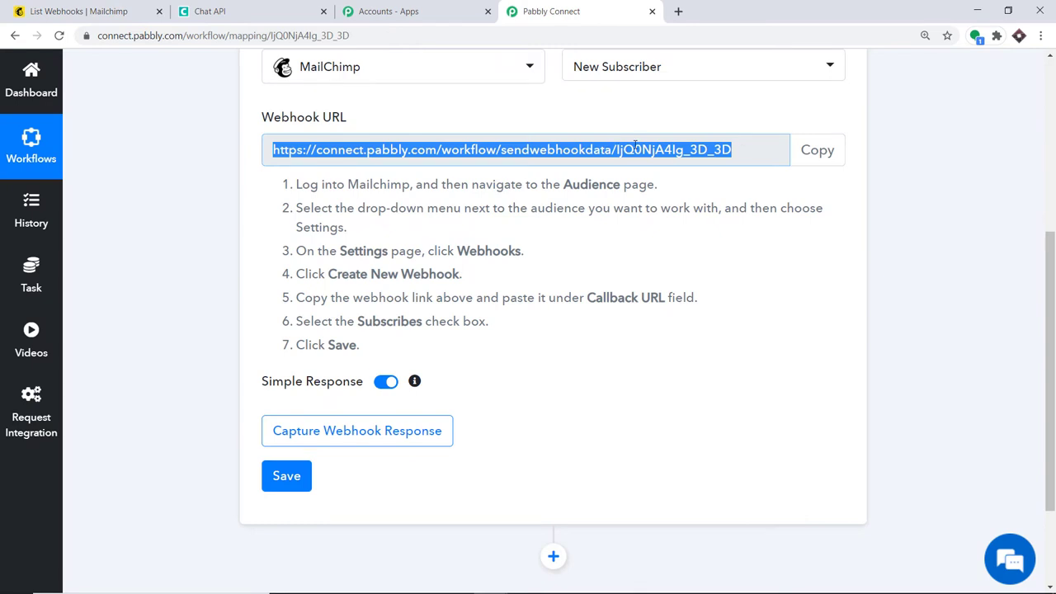
pyautogui.click(113, 10)
pyautogui.scroll(-2, 459, 223)
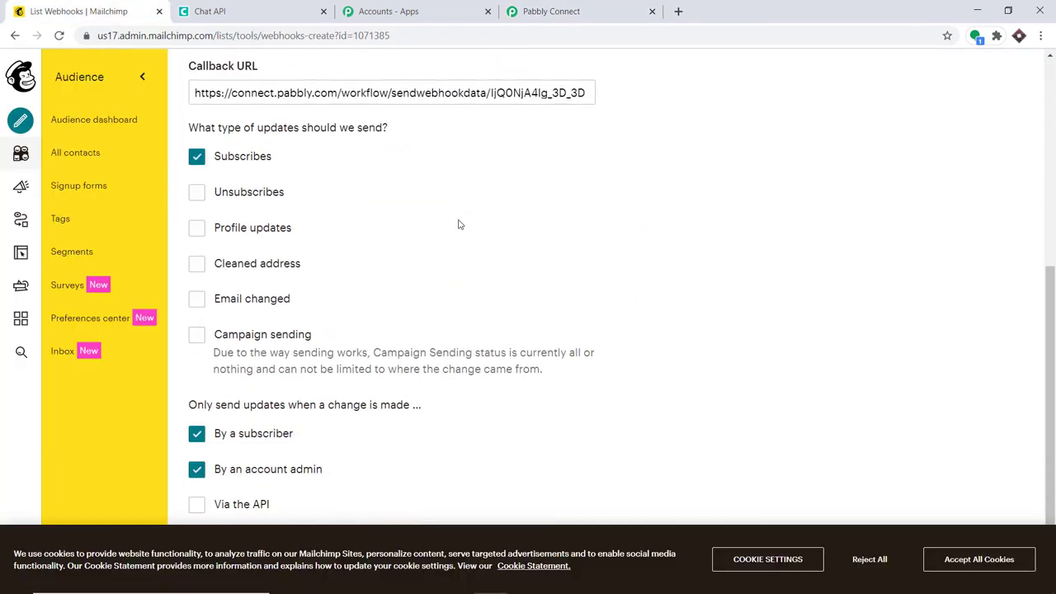
pyautogui.click(212, 518)
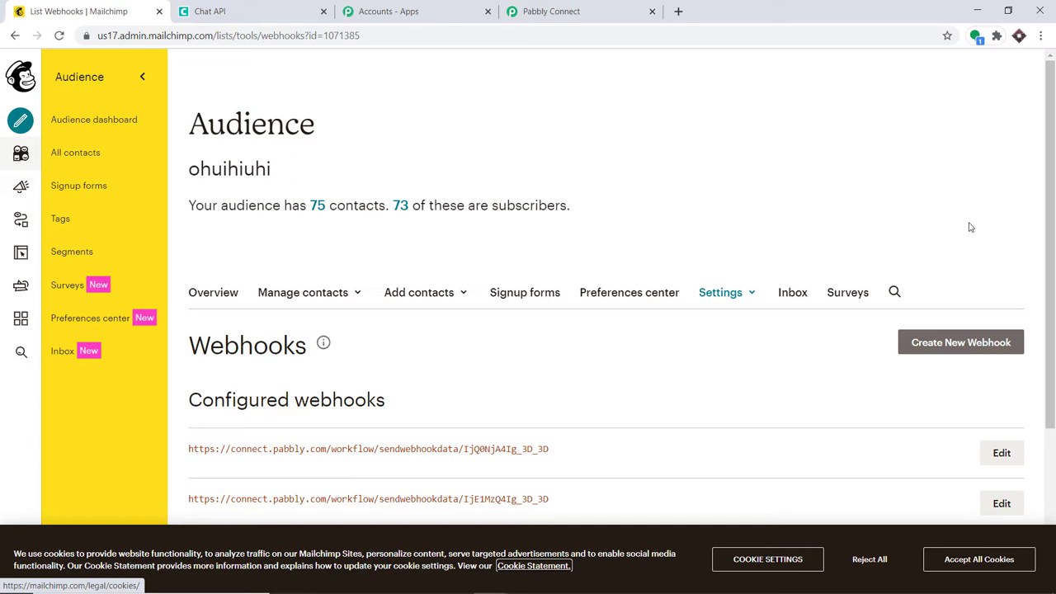
# - Set Pabbly to capture the webhook response and open Mailchimp's Add a subscriber form
pyautogui.click(563, 11)
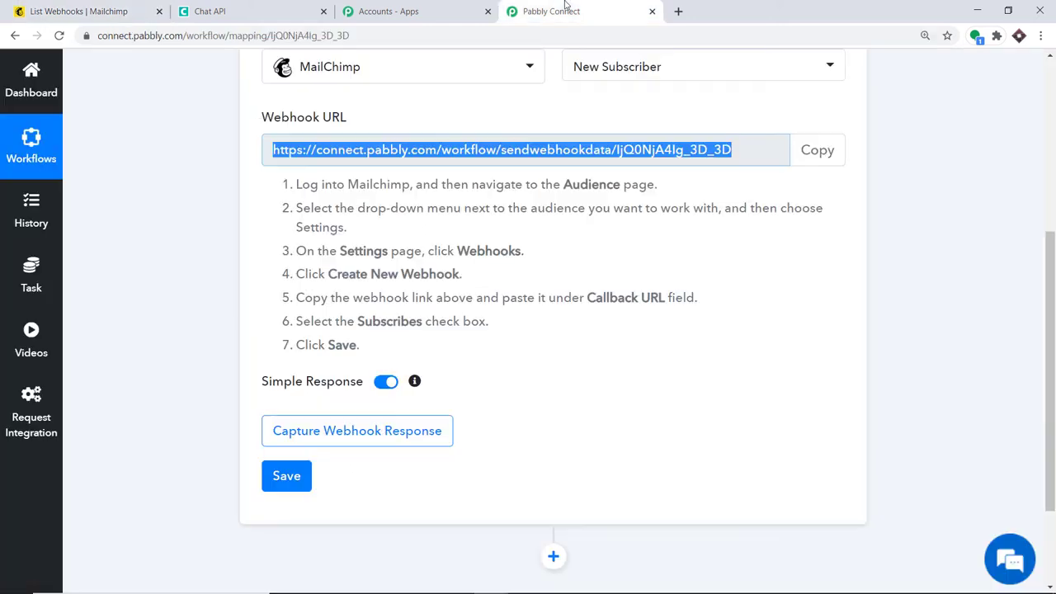
pyautogui.click(381, 445)
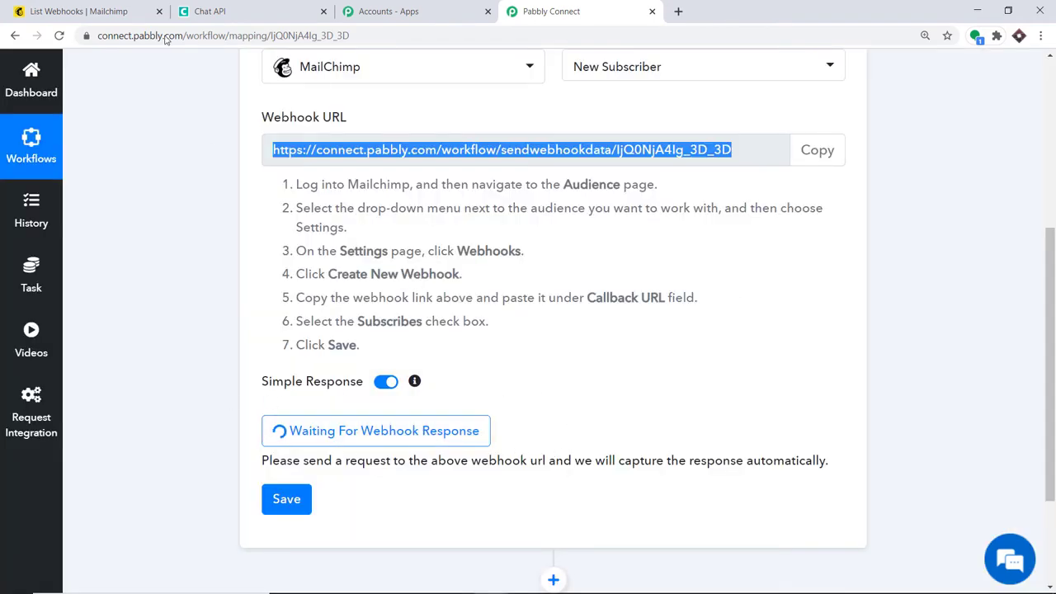
pyautogui.click(141, 6)
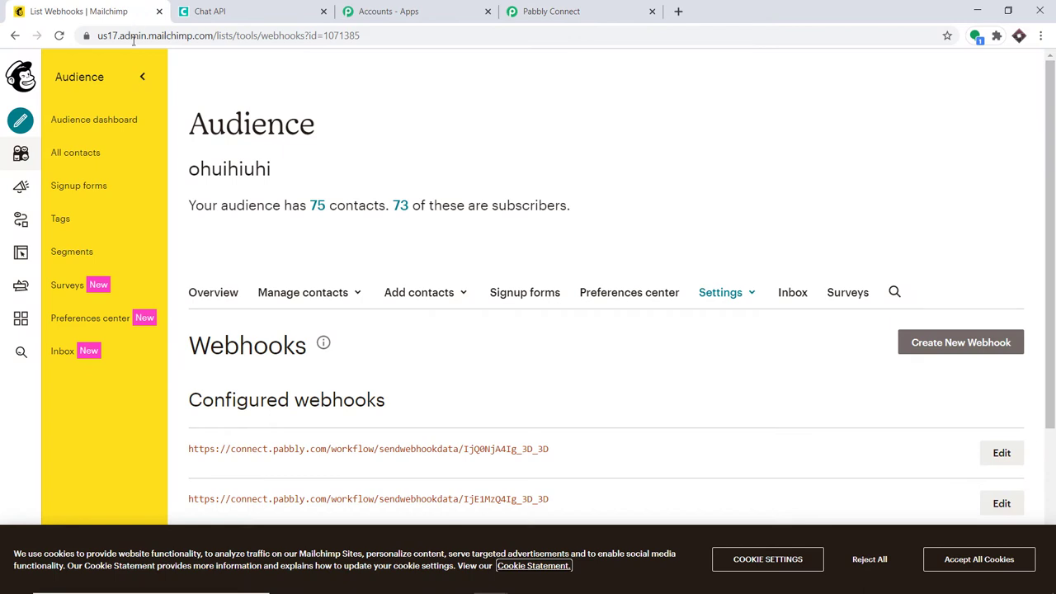
pyautogui.click(108, 154)
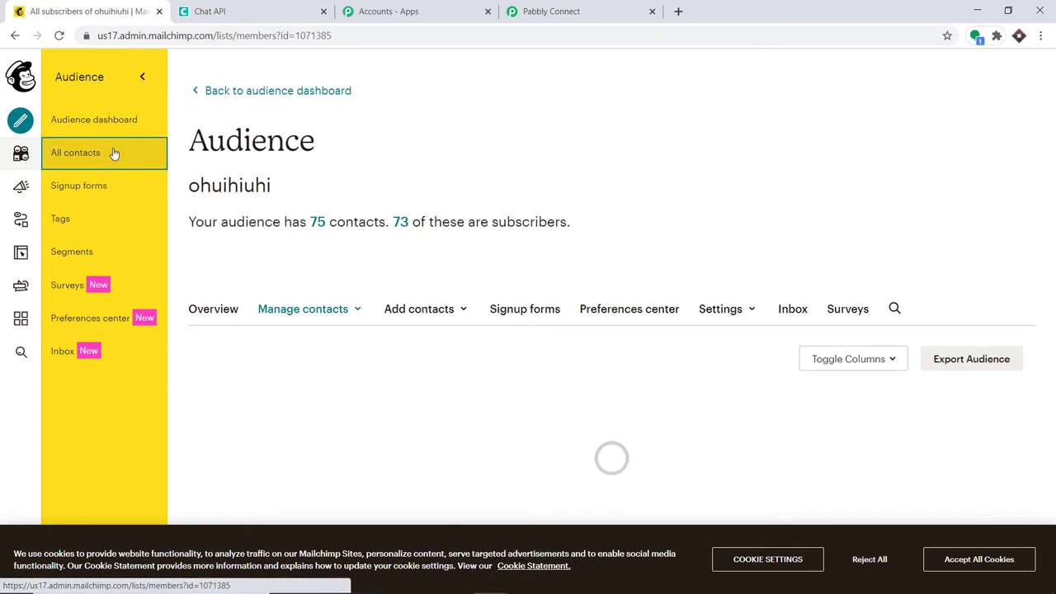
pyautogui.click(434, 309)
pyautogui.click(427, 340)
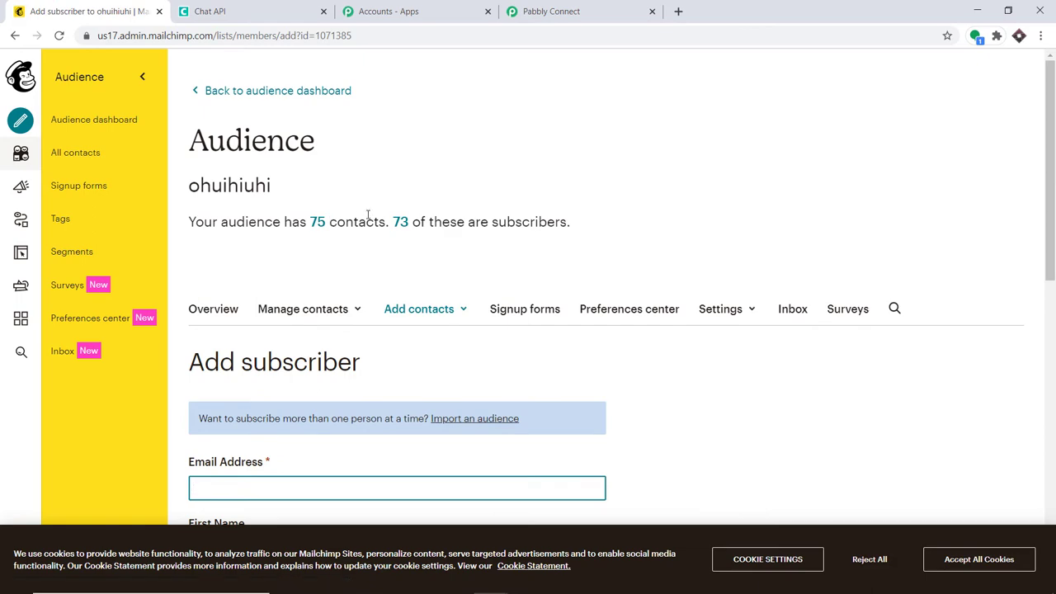
# - Fill the subscriber form from a saved contact, making the email unique and editing both names
pyautogui.scroll(-3, 264, 252)
pyautogui.click(241, 215)
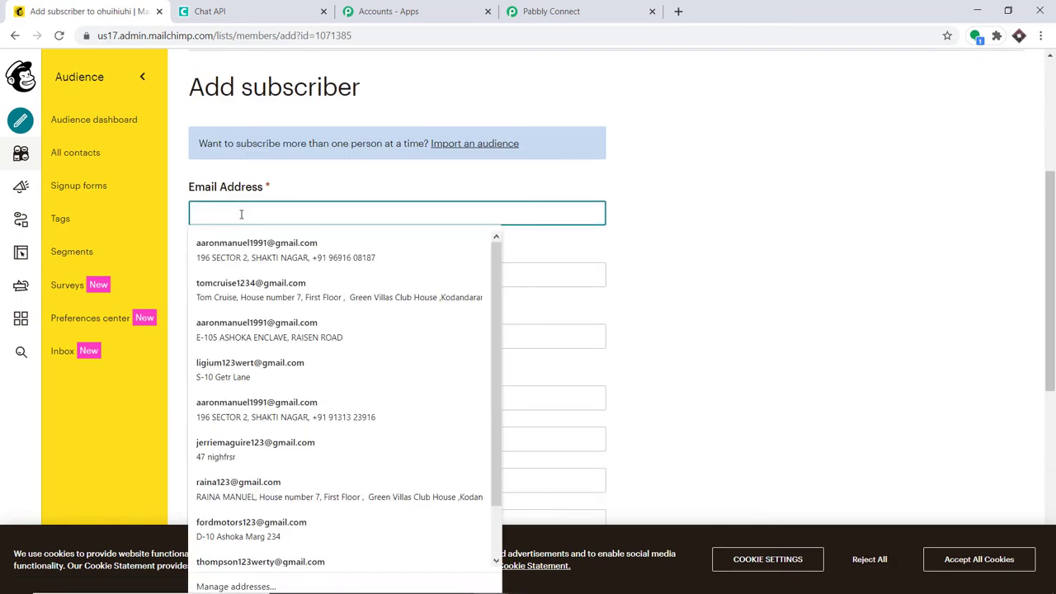
pyautogui.click(285, 239)
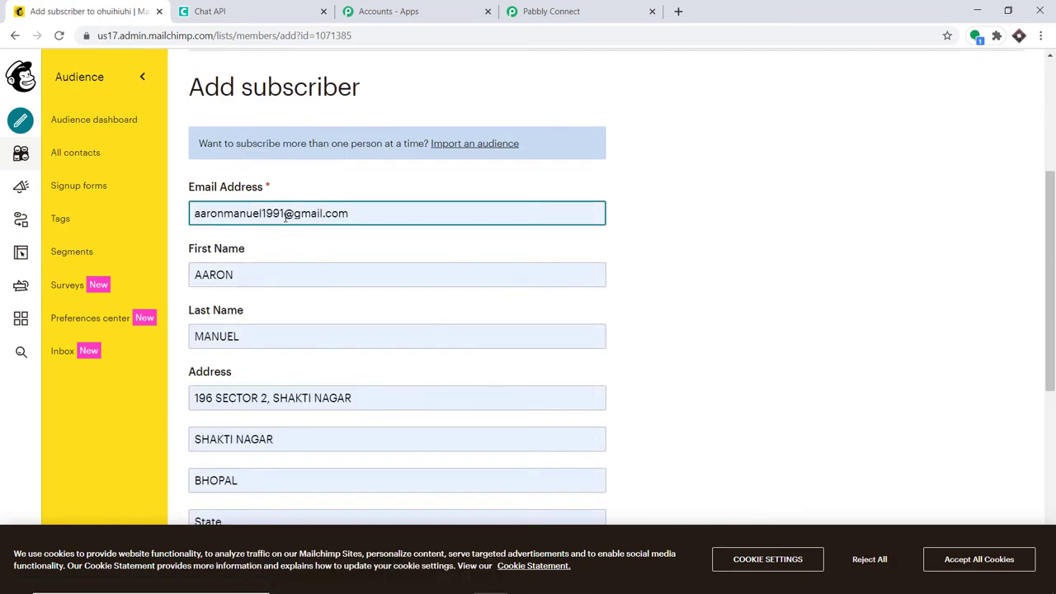
pyautogui.click(285, 214)
pyautogui.press('Escape')
pyautogui.write('34')
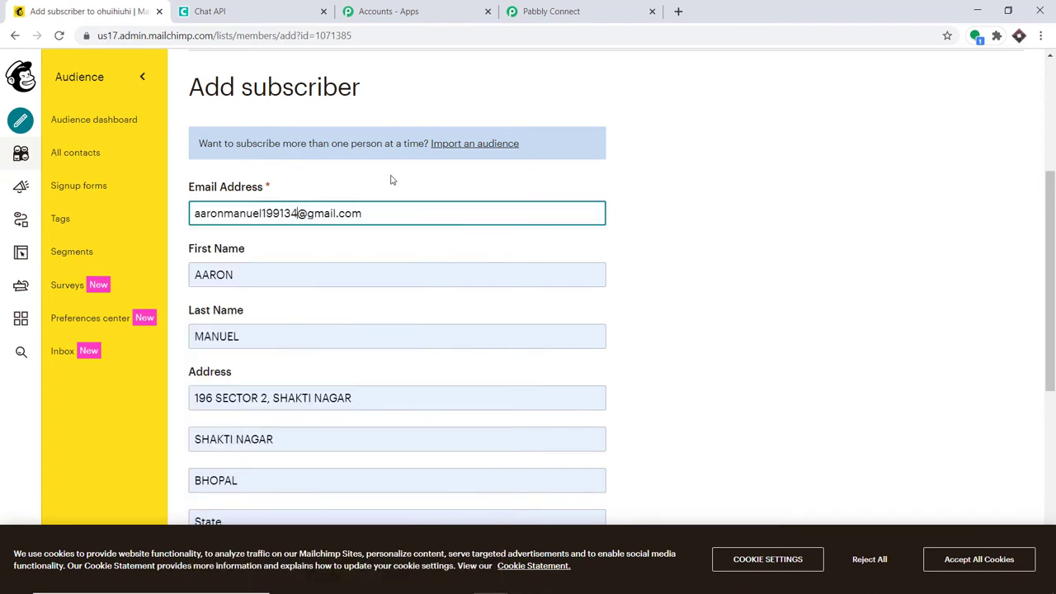
pyautogui.scroll(-1, 396, 186)
pyautogui.click(237, 207)
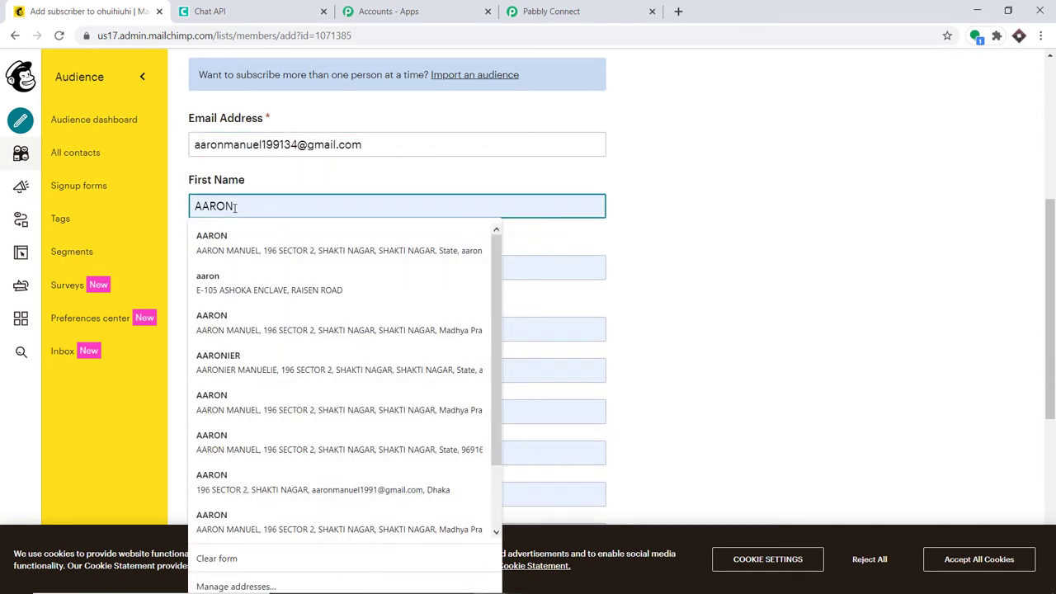
pyautogui.press('BackSpace')
pyautogui.press('BackSpace')
pyautogui.press('BackSpace')
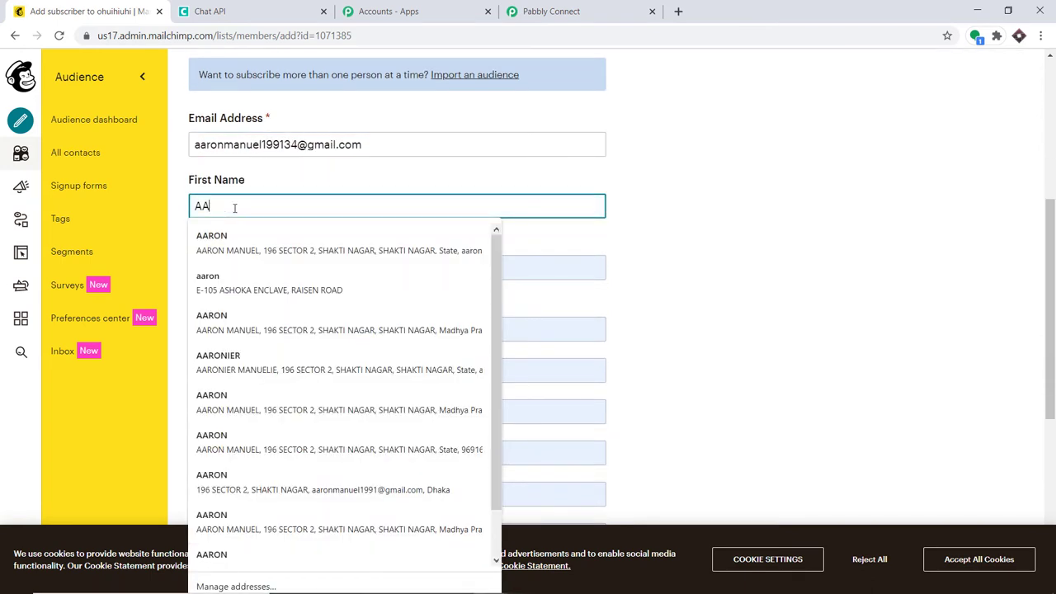
pyautogui.write('RONIE')
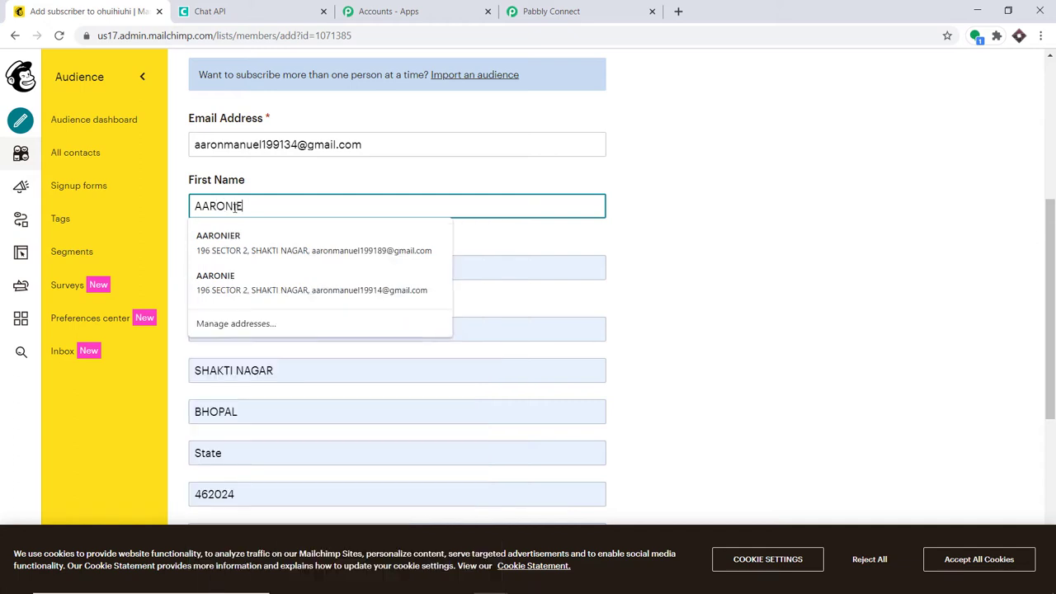
pyautogui.click(247, 268)
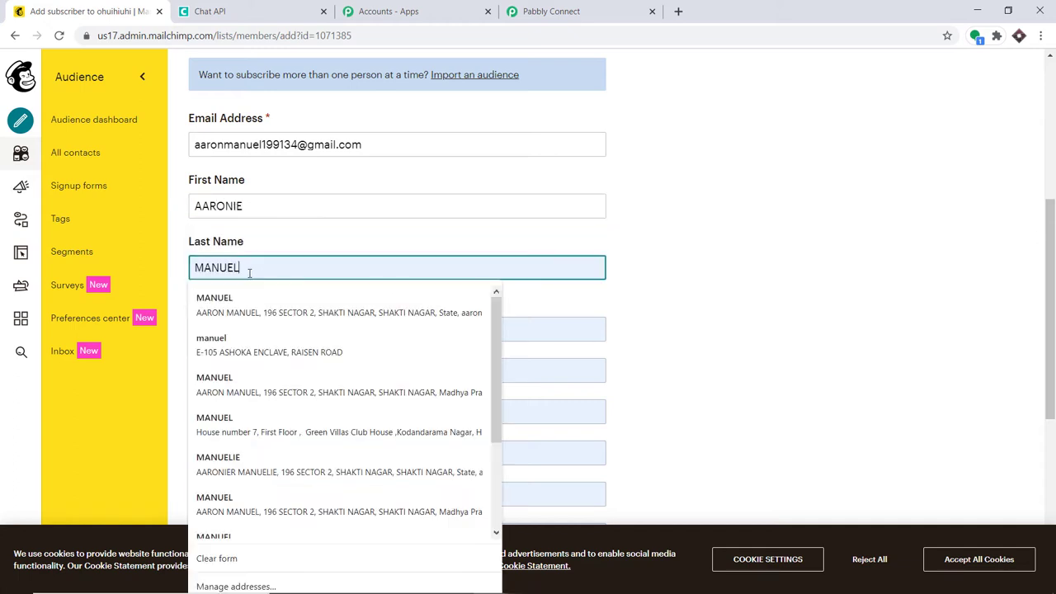
pyautogui.write('UE')
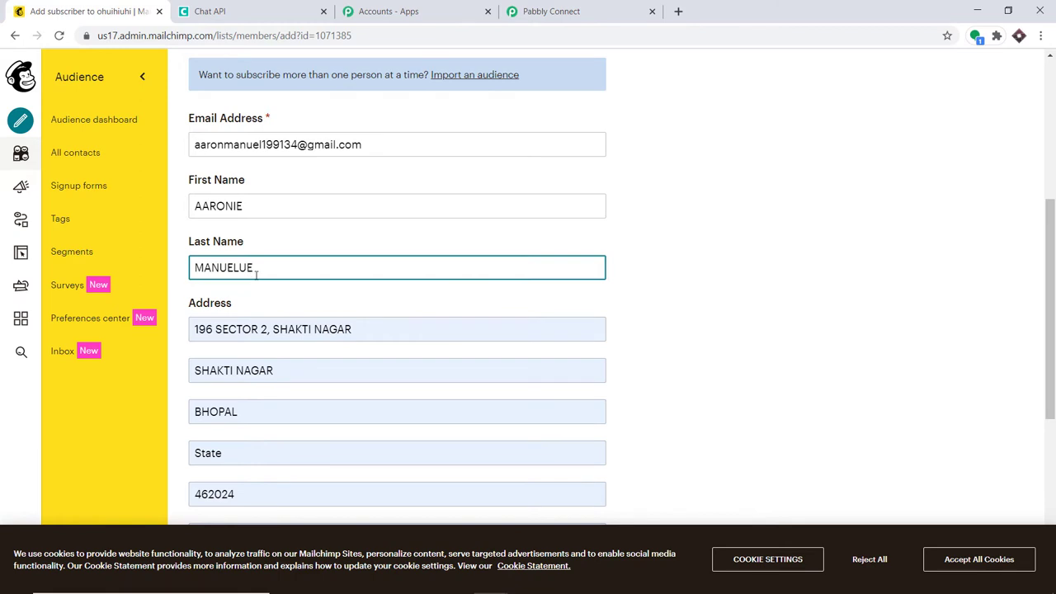
# - Prefix the phone number with country code 91, tick email permission and subscribe the contact
pyautogui.scroll(-2, 252, 268)
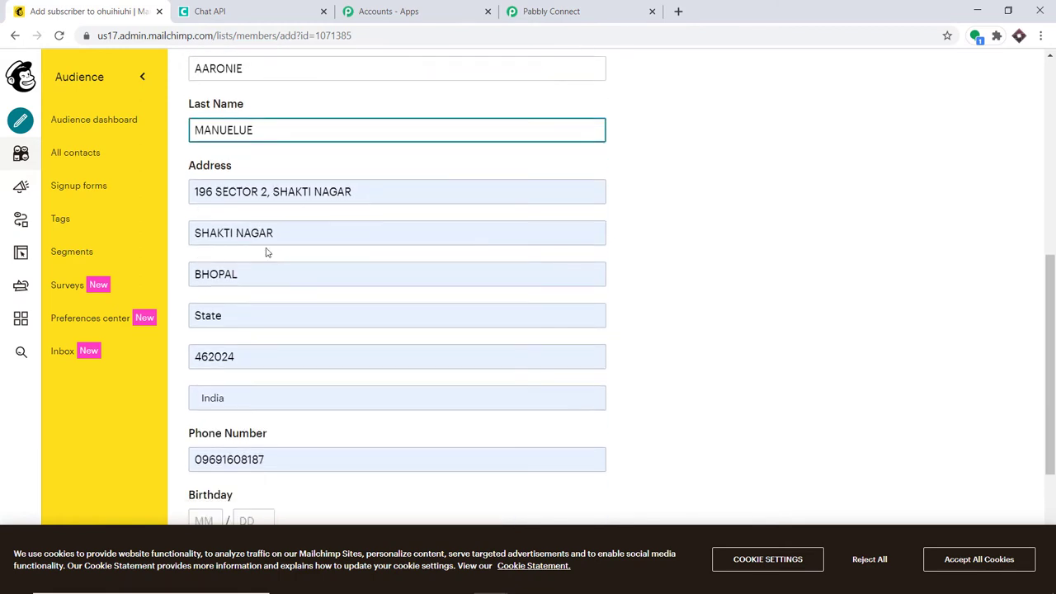
pyautogui.scroll(-1, 218, 333)
pyautogui.scroll(-1, 218, 332)
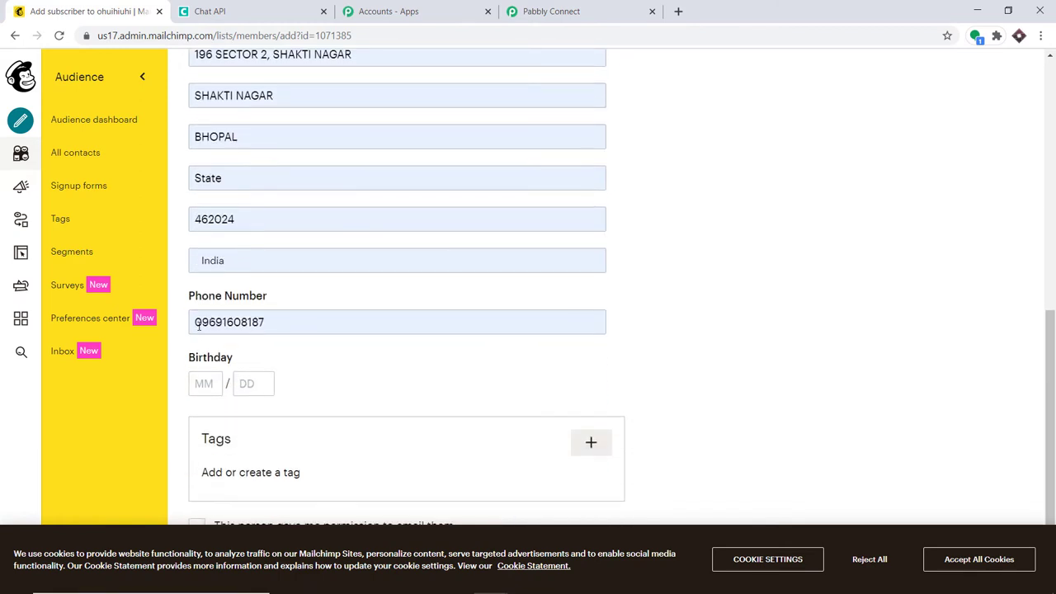
pyautogui.click(198, 325)
pyautogui.press('BackSpace')
pyautogui.write('81')
pyautogui.press('BackSpace')
pyautogui.press('BackSpace')
pyautogui.write('91')
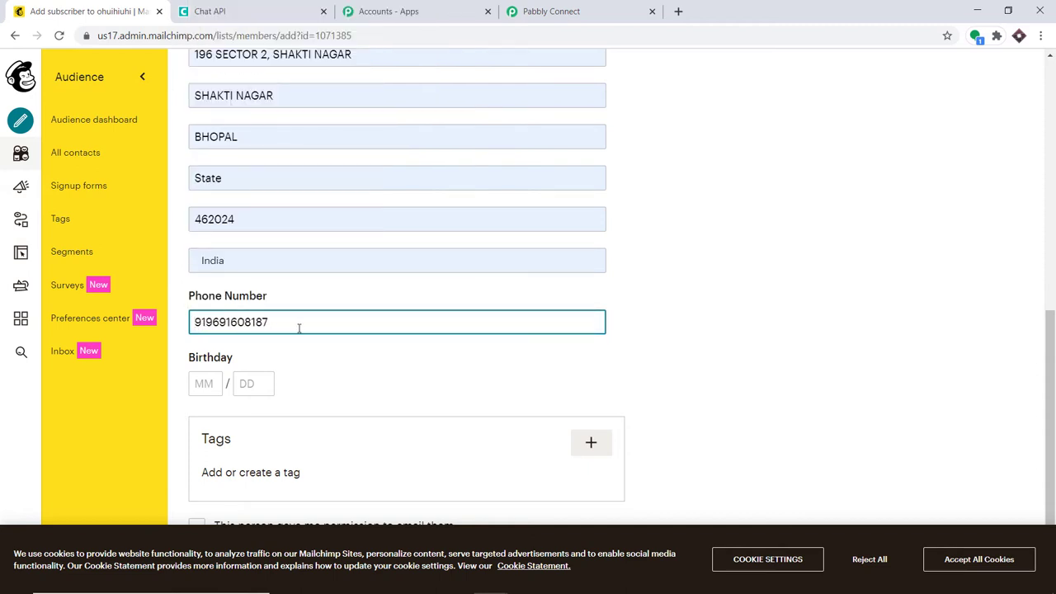
pyautogui.scroll(-3, 298, 327)
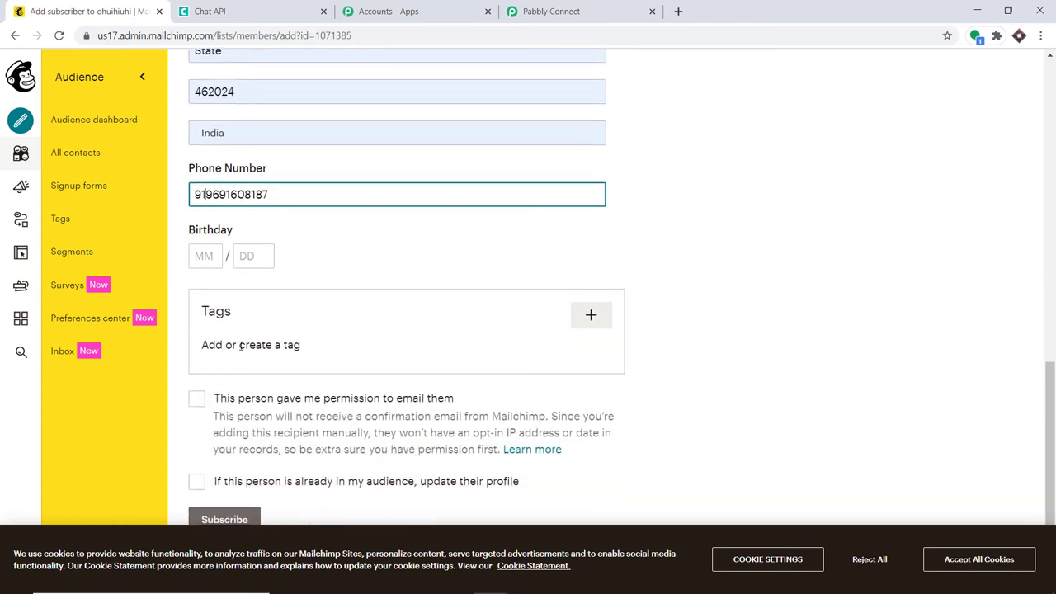
pyautogui.click(197, 399)
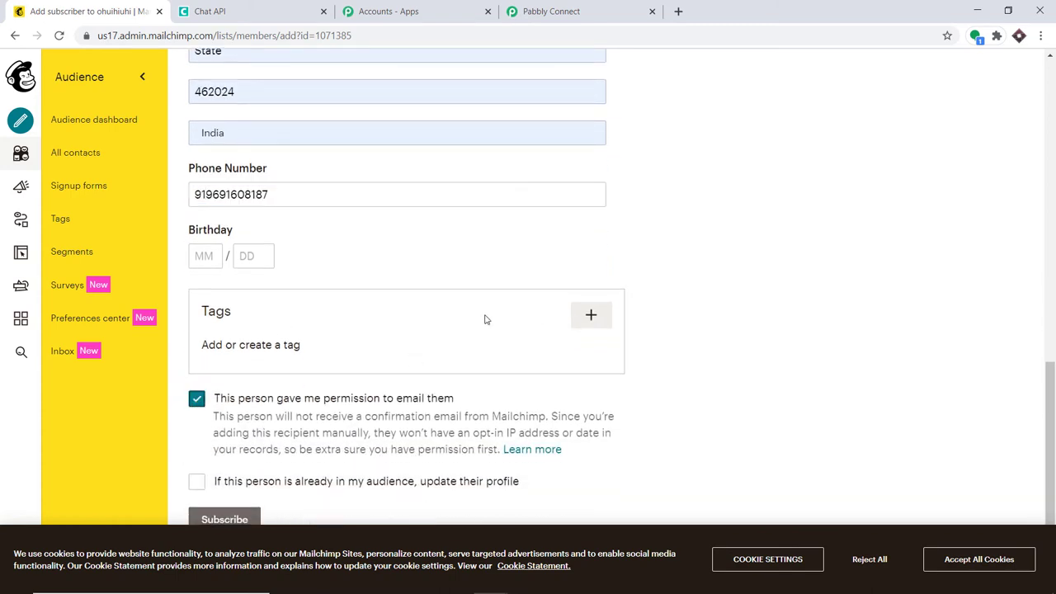
pyautogui.click(198, 511)
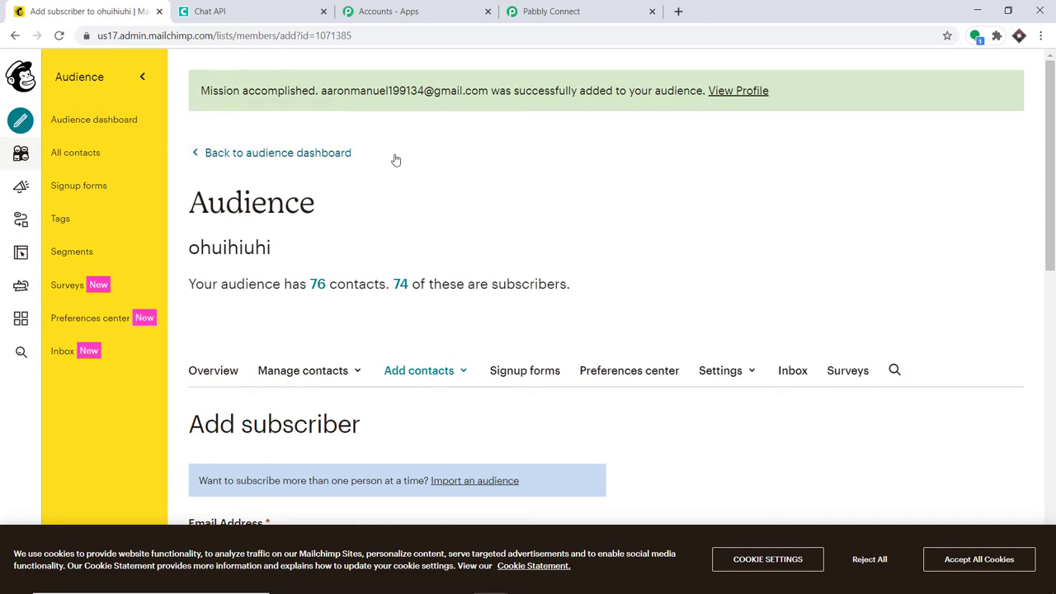
# - Scroll through the captured subscriber's name, address, phone and list ID fields down to Save
pyautogui.click(578, 10)
pyautogui.scroll(-5, 726, 283)
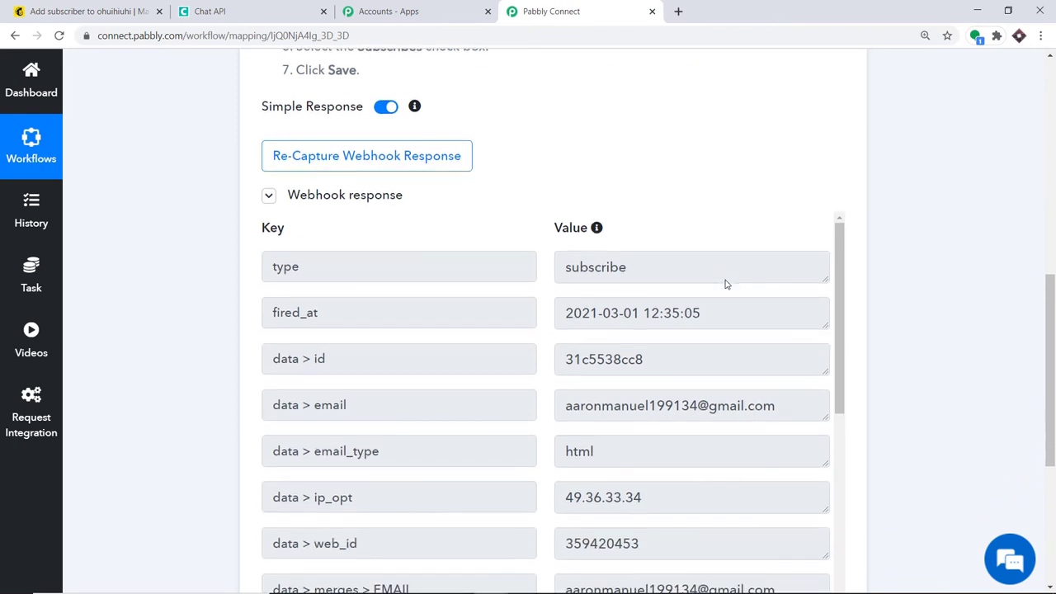
pyautogui.scroll(-3, 736, 295)
pyautogui.scroll(-1, 612, 302)
pyautogui.scroll(-1, 611, 303)
pyautogui.scroll(-1, 602, 272)
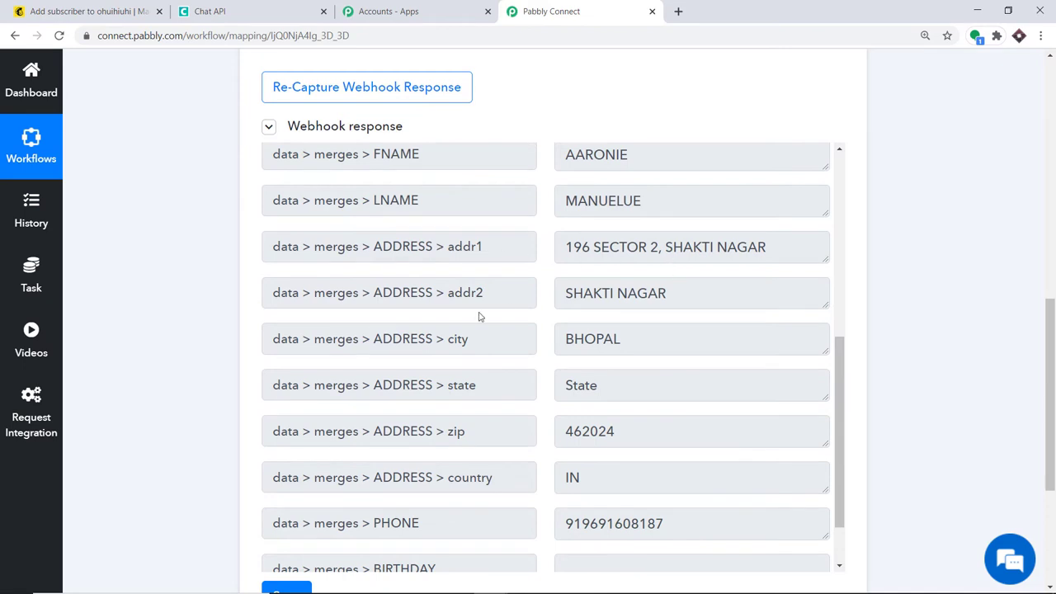
pyautogui.scroll(-1, 747, 319)
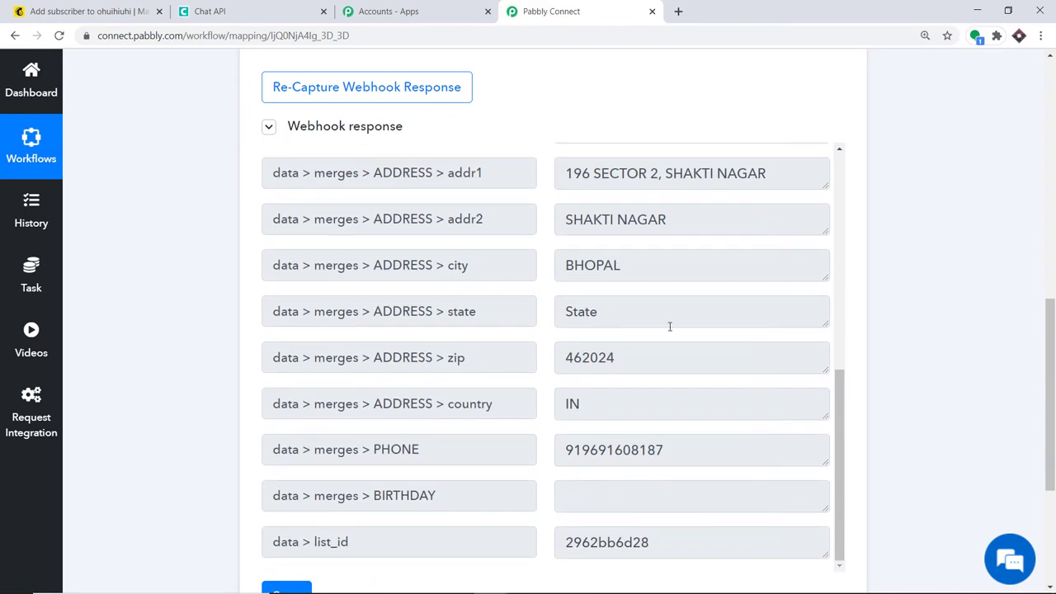
pyautogui.scroll(-1, 666, 324)
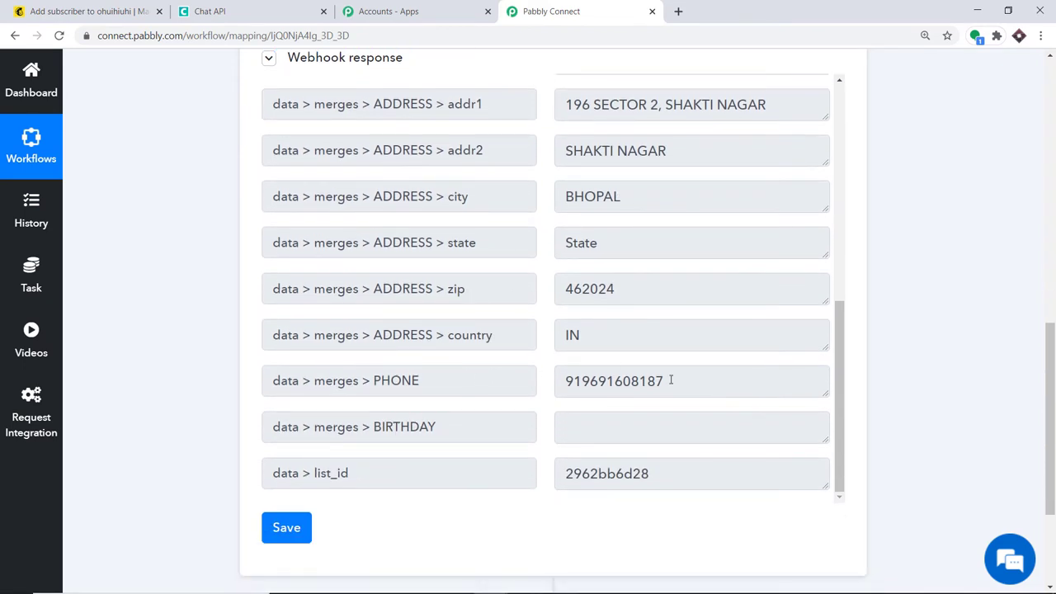
pyautogui.scroll(-1, 589, 310)
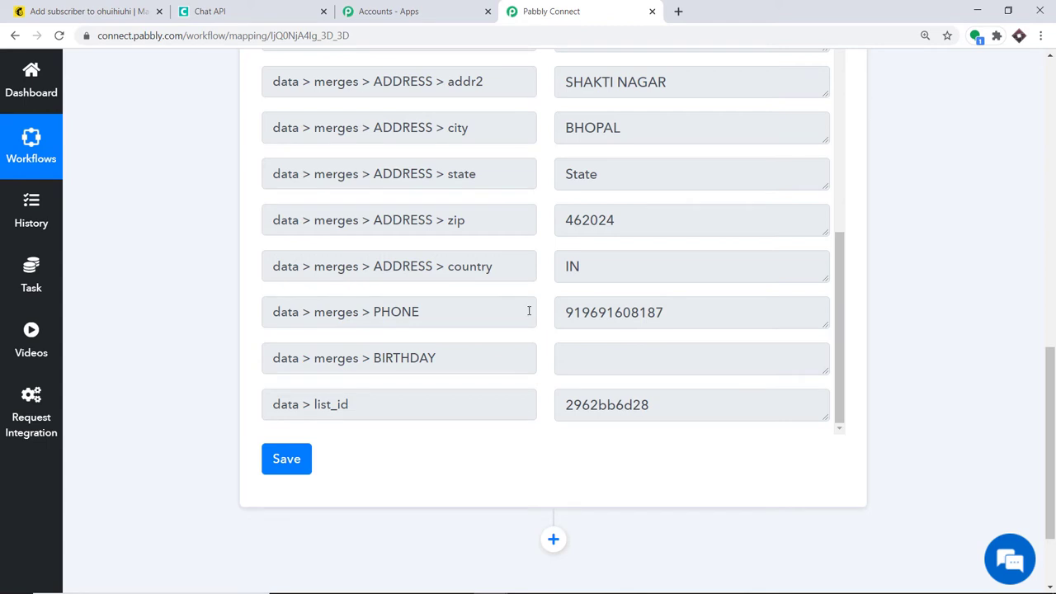
pyautogui.scroll(-2, 625, 276)
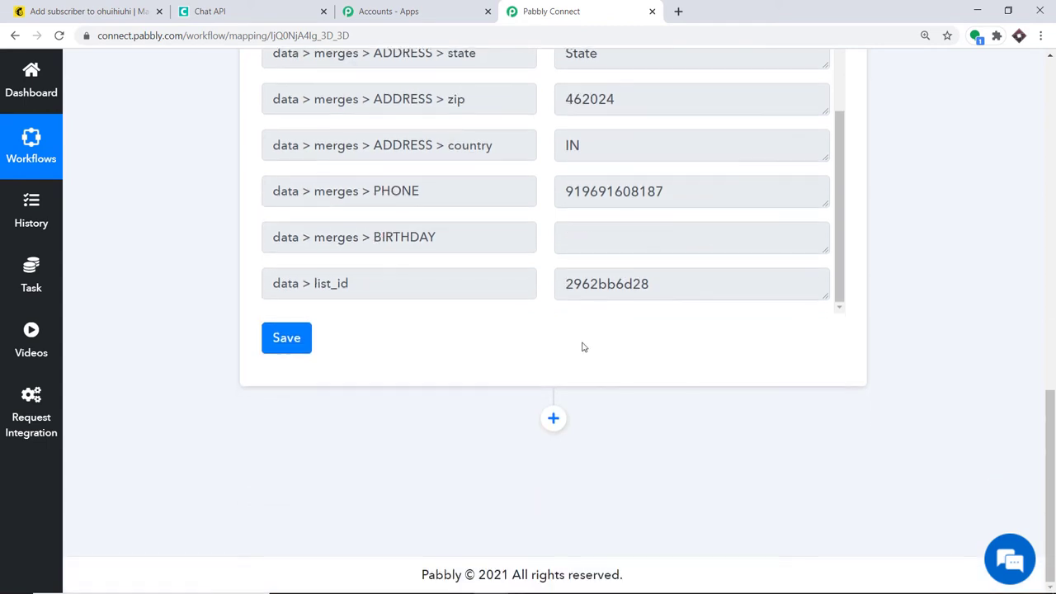
# - Add an action step below the trigger and choose Chat API as its app
pyautogui.click(553, 418)
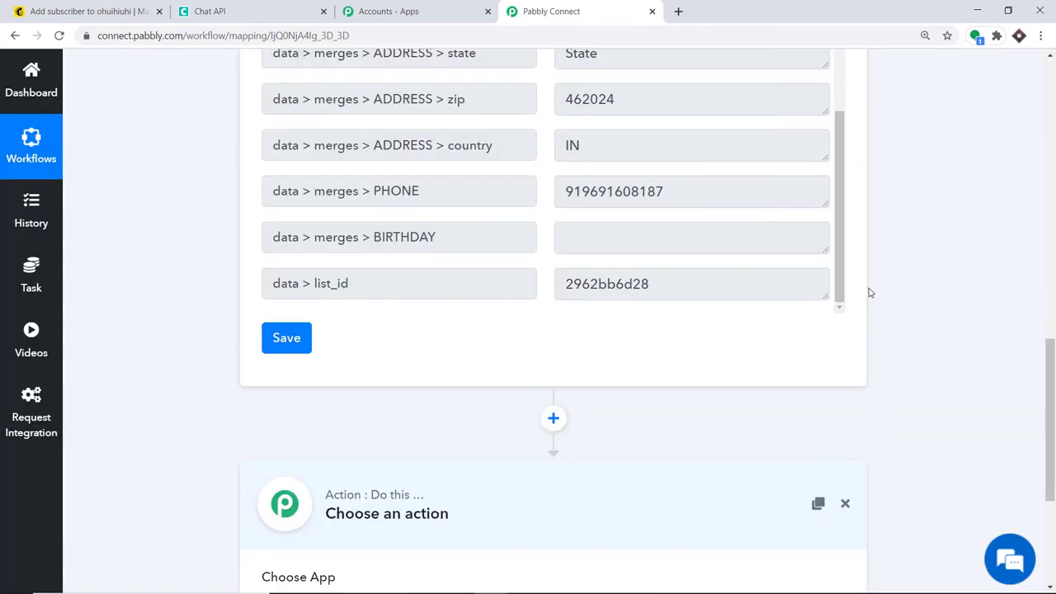
pyautogui.scroll(-3, 866, 297)
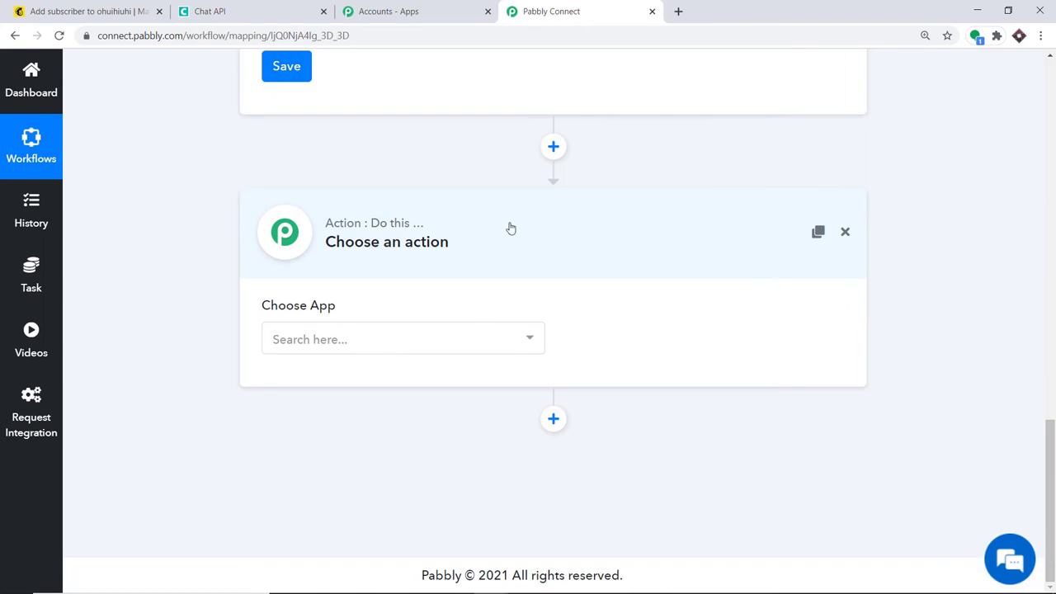
pyautogui.click(392, 339)
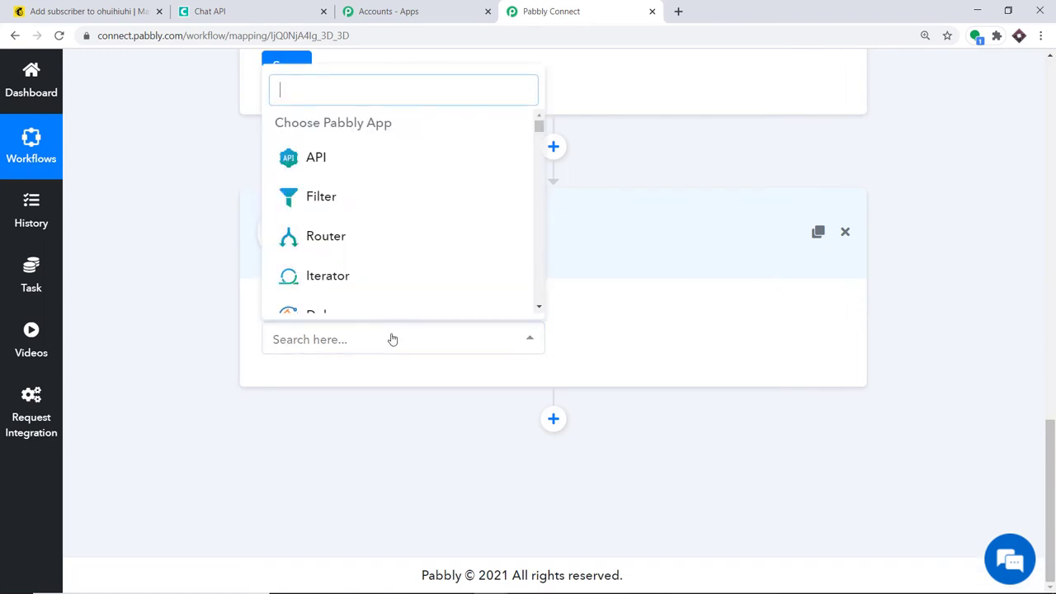
pyautogui.write('CHAT')
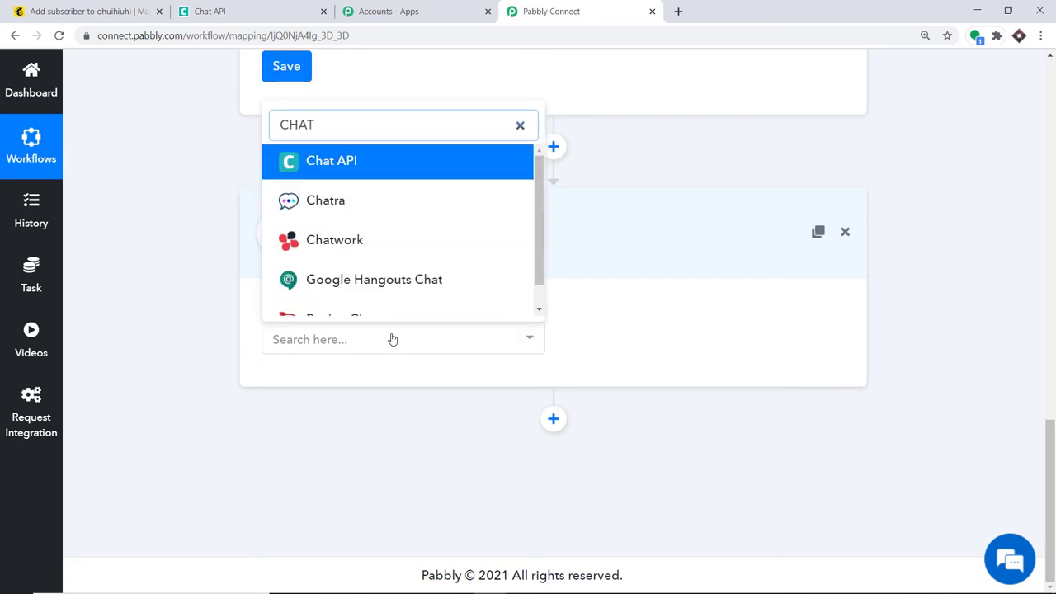
pyautogui.click(379, 169)
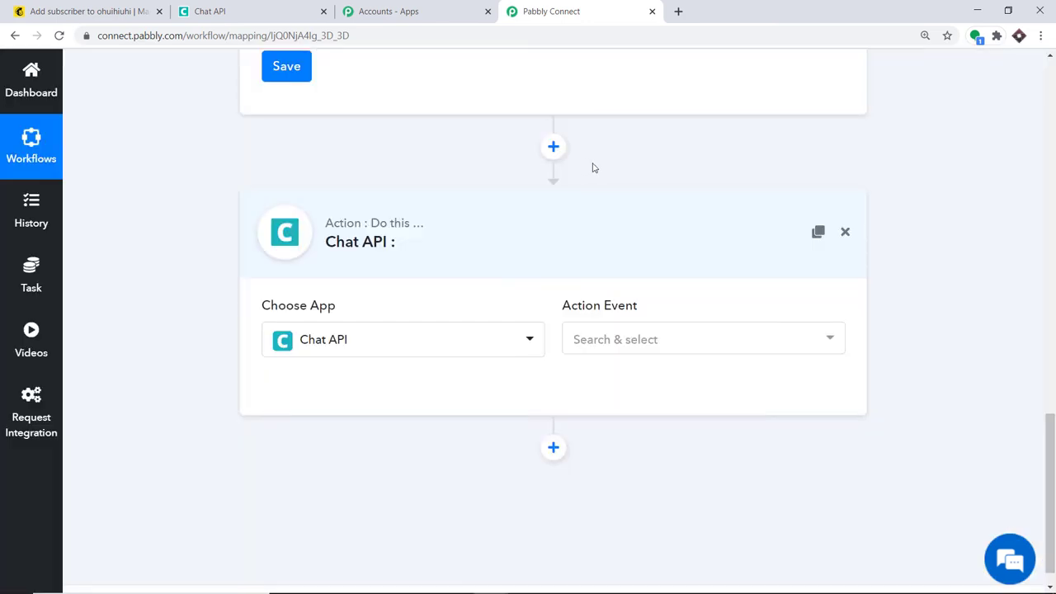
# - Set the Chat API action event to Send Message
pyautogui.click(639, 344)
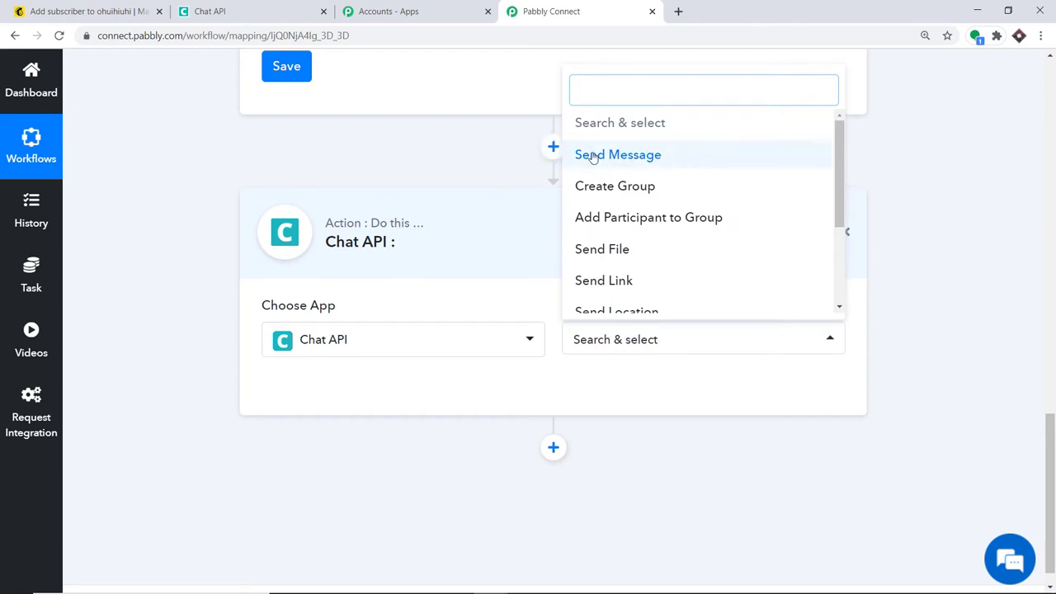
pyautogui.click(646, 157)
pyautogui.click(636, 337)
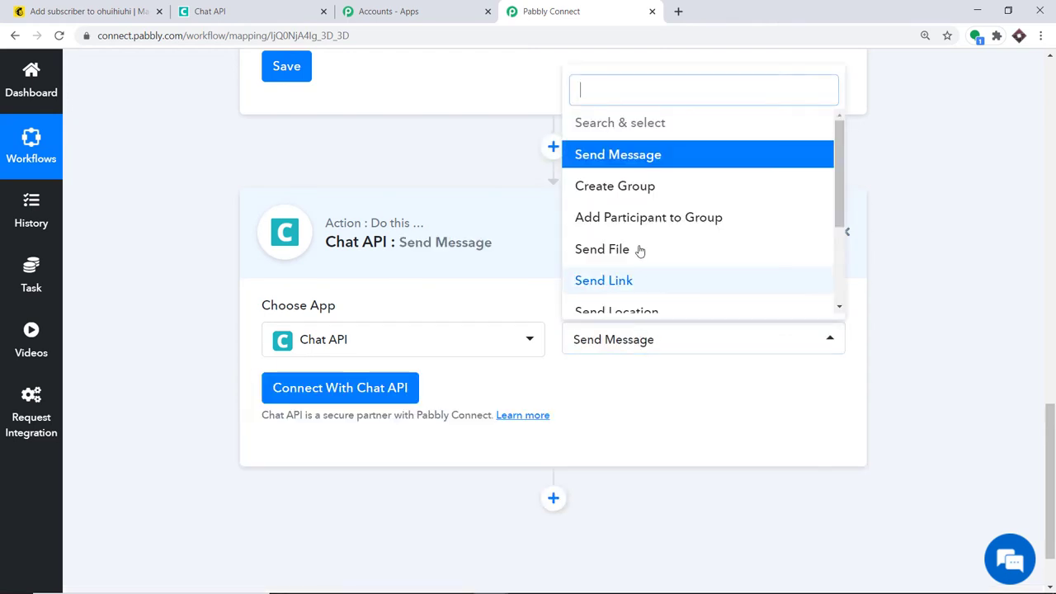
pyautogui.scroll(-1, 576, 252)
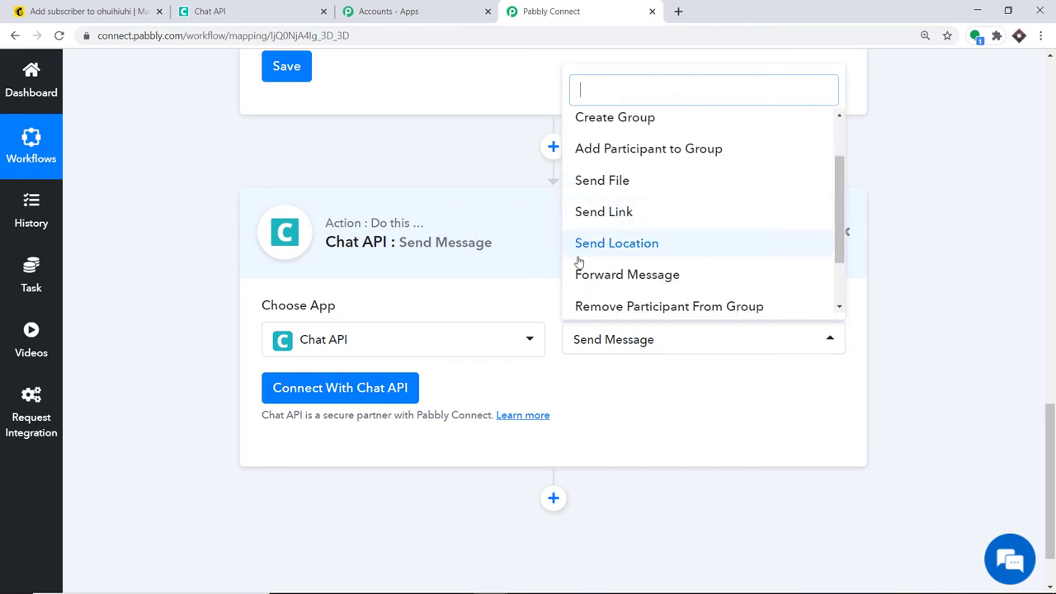
pyautogui.scroll(1, 671, 247)
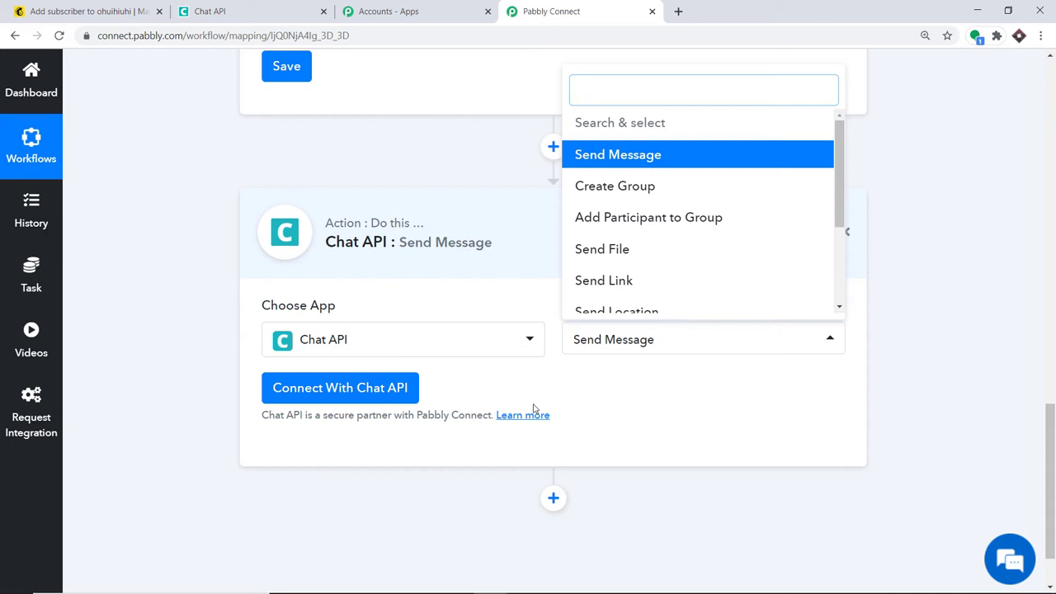
pyautogui.click(578, 377)
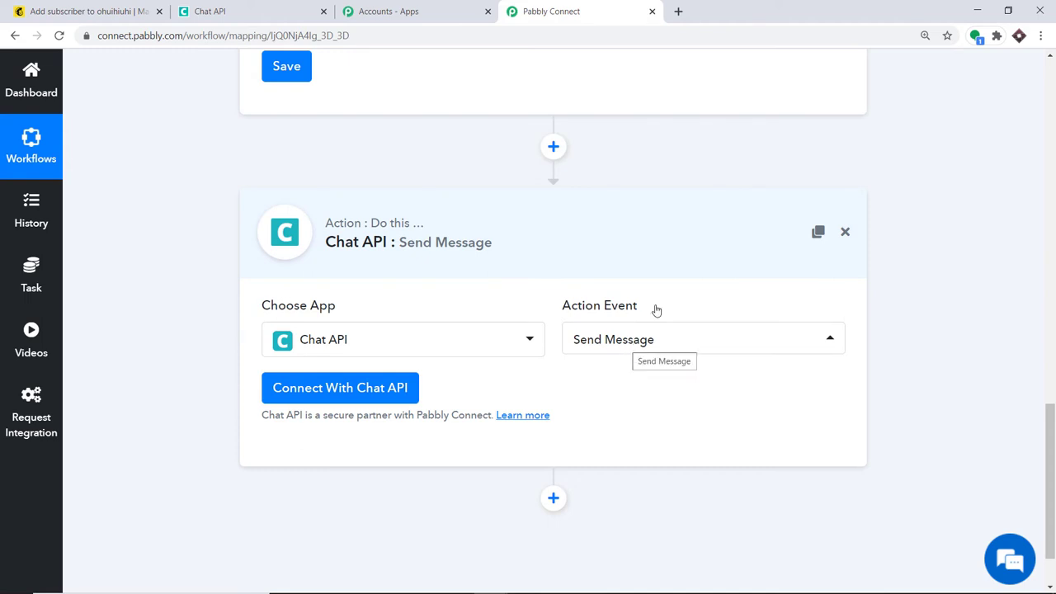
# - Start a Chat API connection and paste the instance's API URL from the Chat API dashboard
pyautogui.click(352, 387)
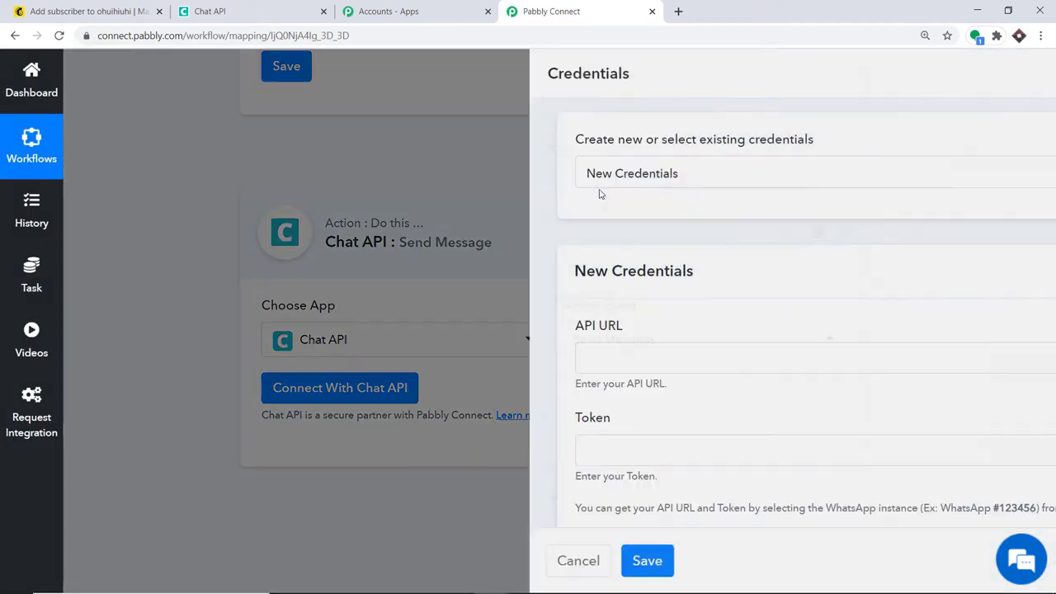
pyautogui.scroll(-2, 567, 216)
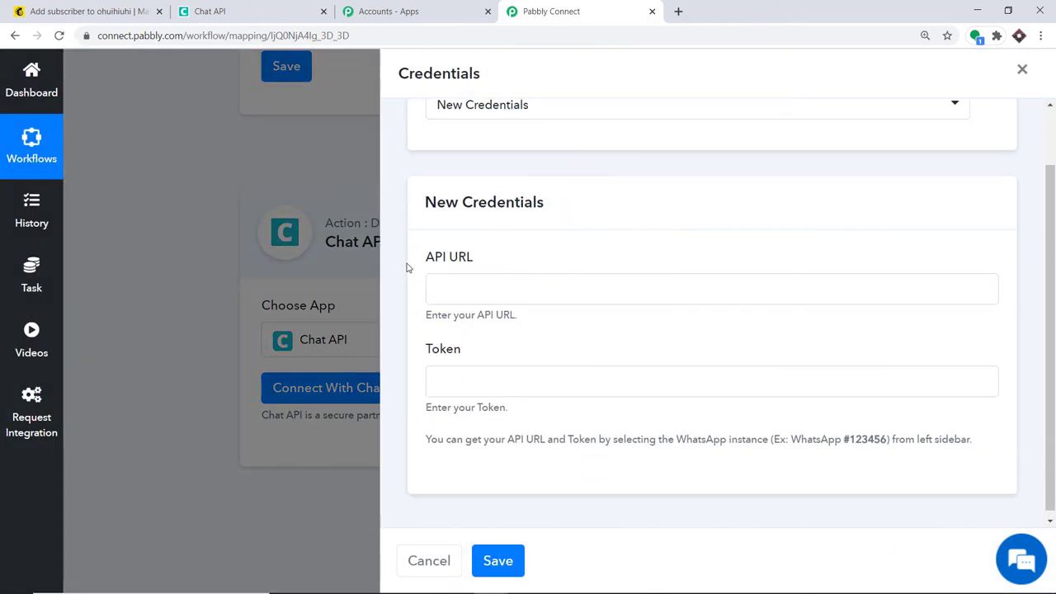
pyautogui.scroll(-1, 410, 268)
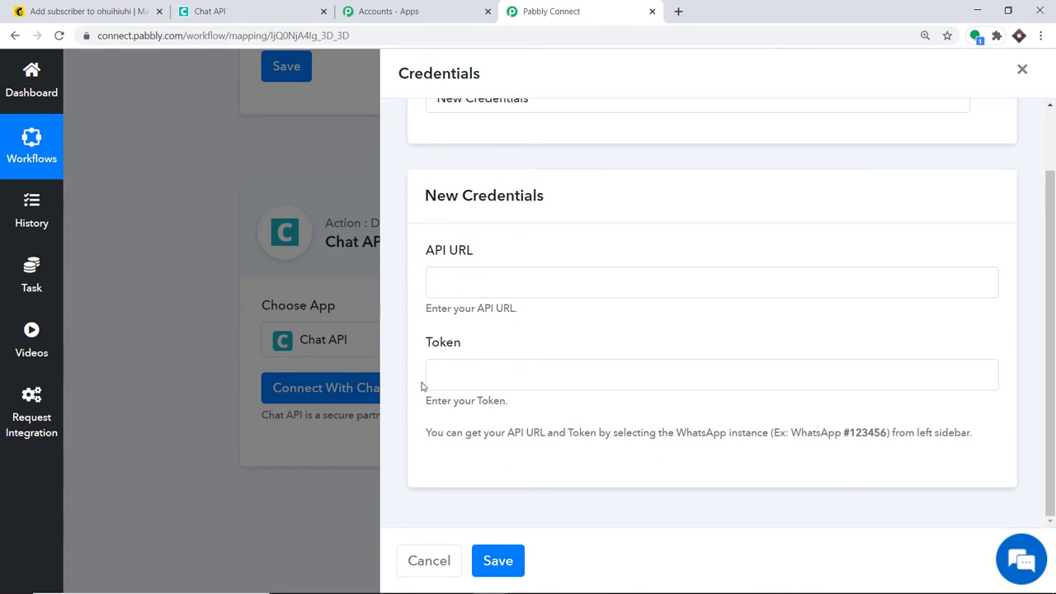
pyautogui.click(314, 5)
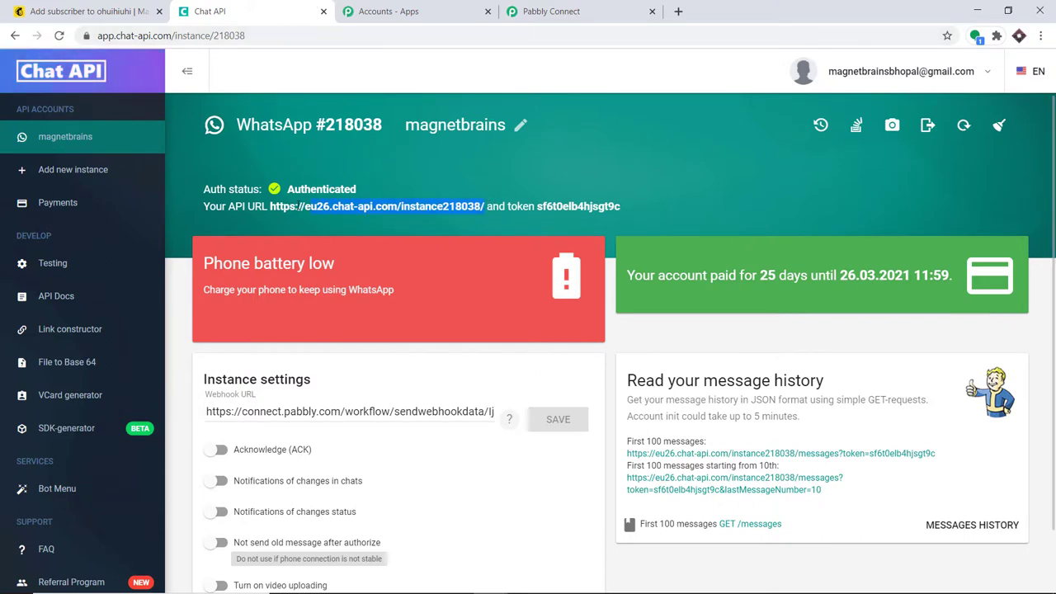
pyautogui.moveTo(275, 206); pyautogui.dragTo(269, 206)
pyautogui.rightClick(270, 208)
pyautogui.click(297, 217)
pyautogui.click(551, 10)
pyautogui.click(469, 286)
pyautogui.rightClick(469, 285)
pyautogui.click(534, 391)
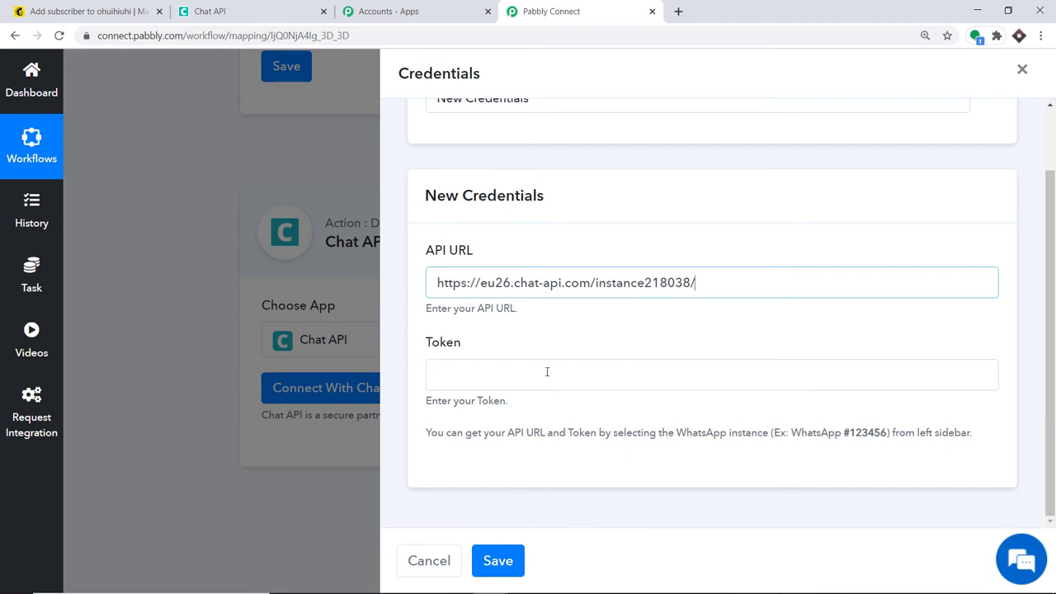
# - Copy the instance token into the Token field and save the credentials
pyautogui.click(210, 11)
pyautogui.moveTo(622, 213); pyautogui.dragTo(540, 206)
pyautogui.rightClick(539, 206)
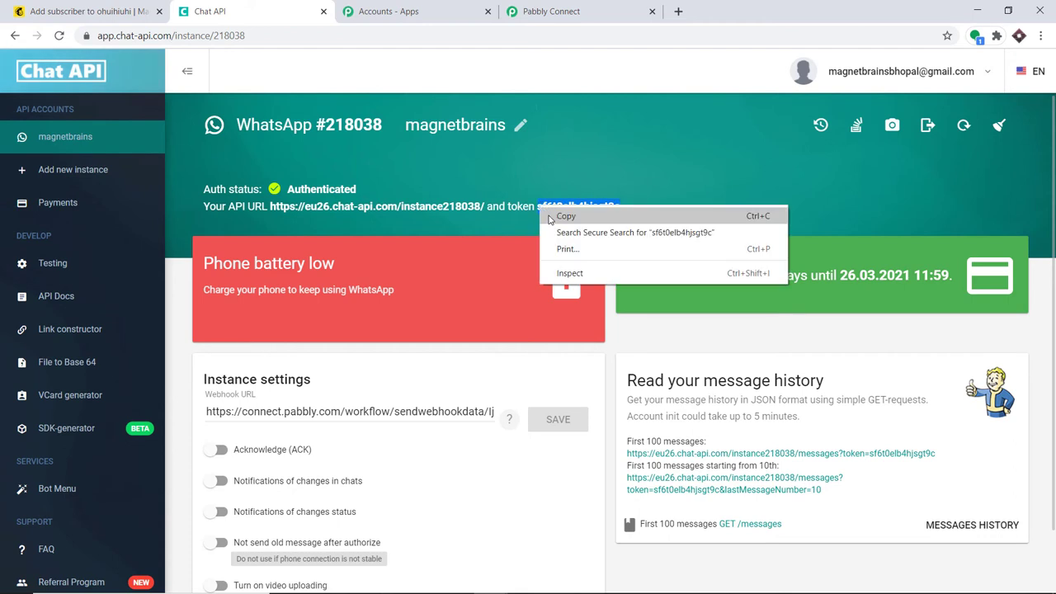
pyautogui.click(561, 215)
pyautogui.click(551, 10)
pyautogui.click(466, 383)
pyautogui.rightClick(467, 384)
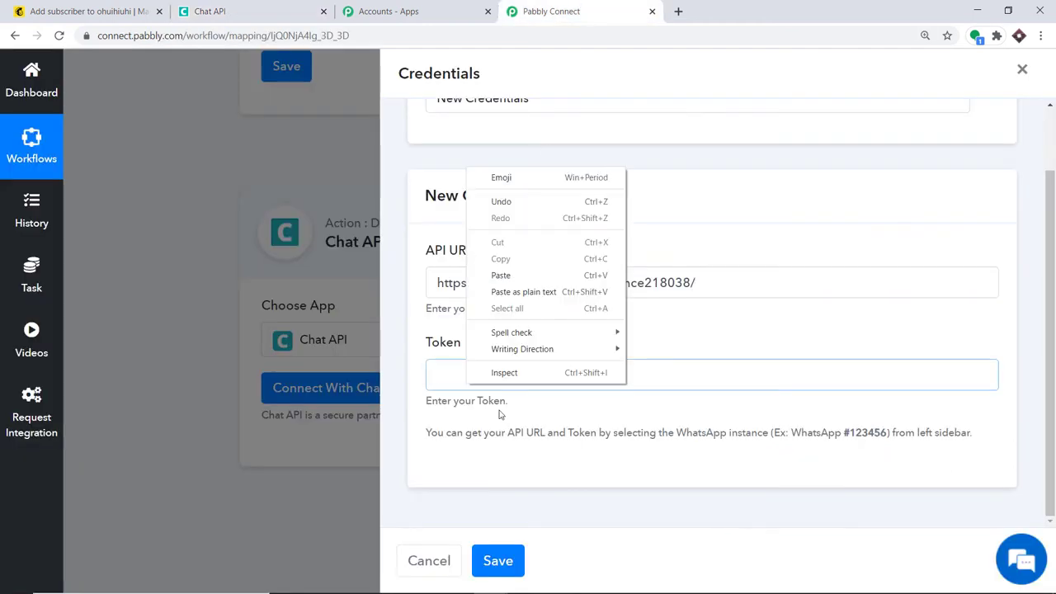
pyautogui.click(529, 274)
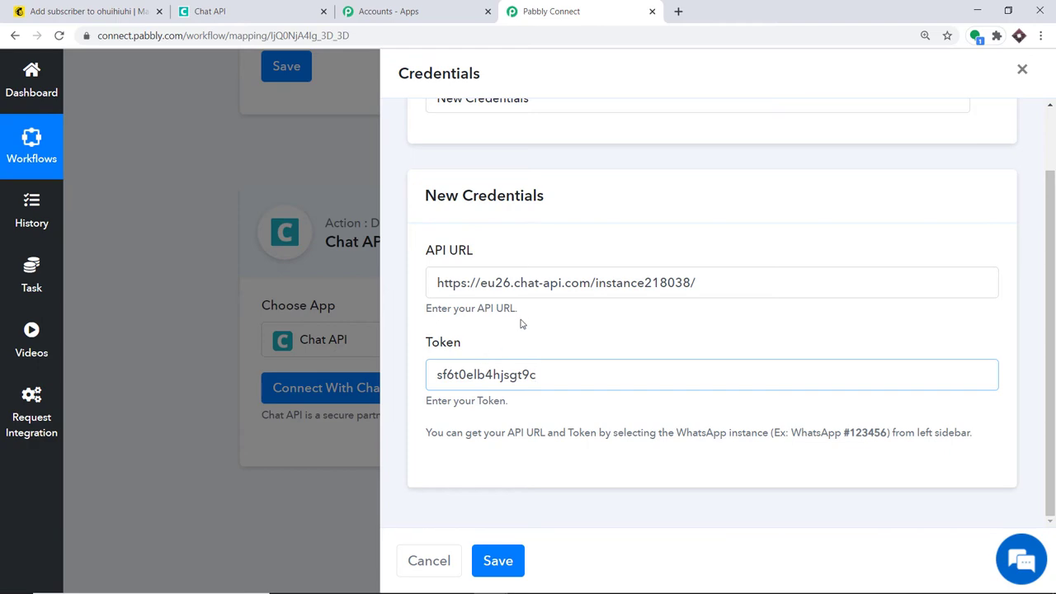
pyautogui.click(496, 565)
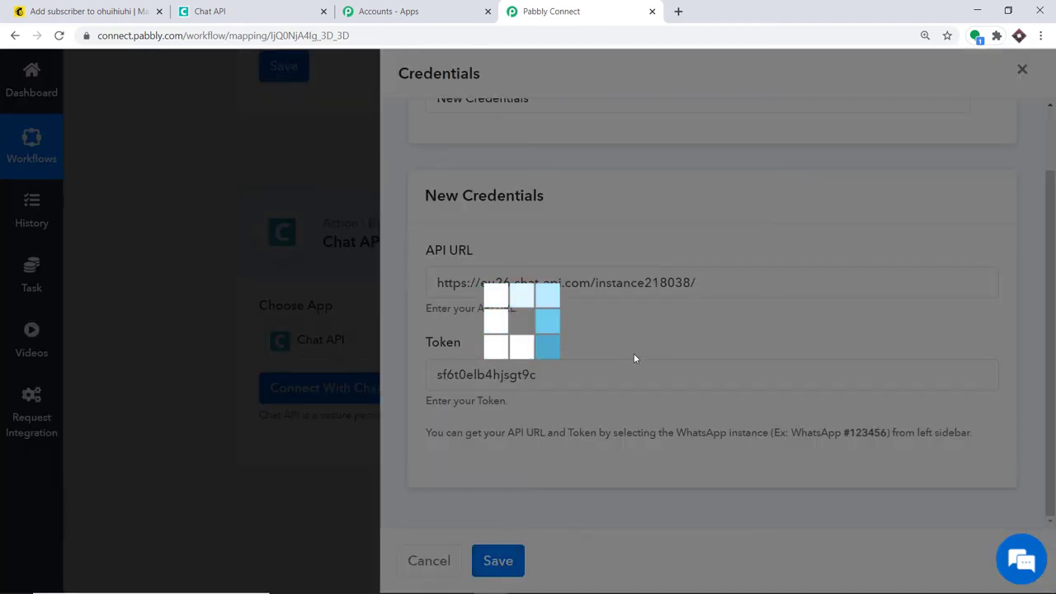
# - Scroll through the Send Message fields: Contact/Group, Phone Number and Message
pyautogui.scroll(-3, 666, 286)
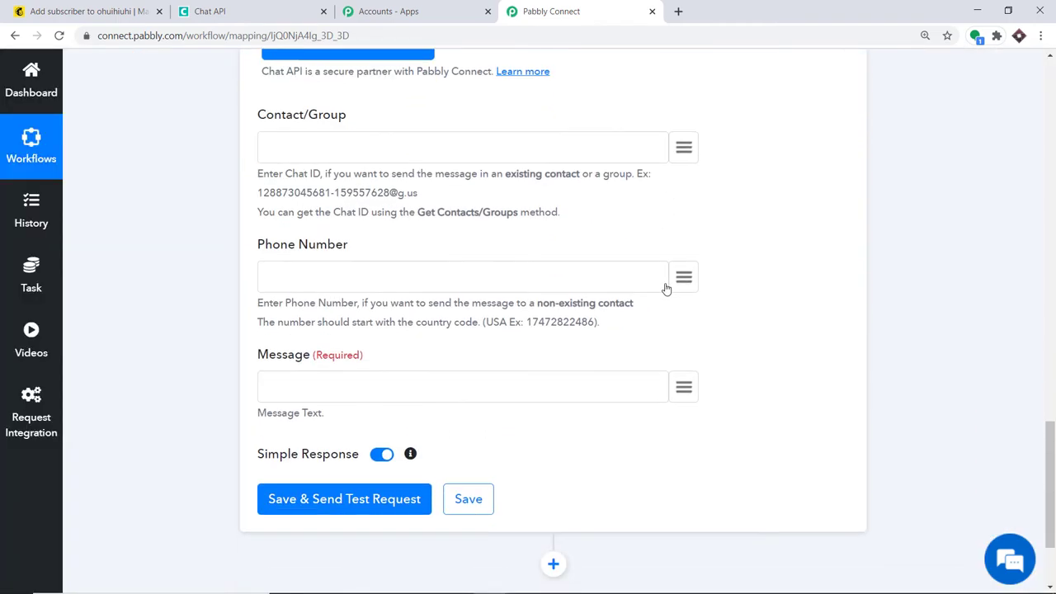
pyautogui.scroll(-1, 652, 286)
pyautogui.scroll(1, 486, 276)
pyautogui.scroll(1, 387, 322)
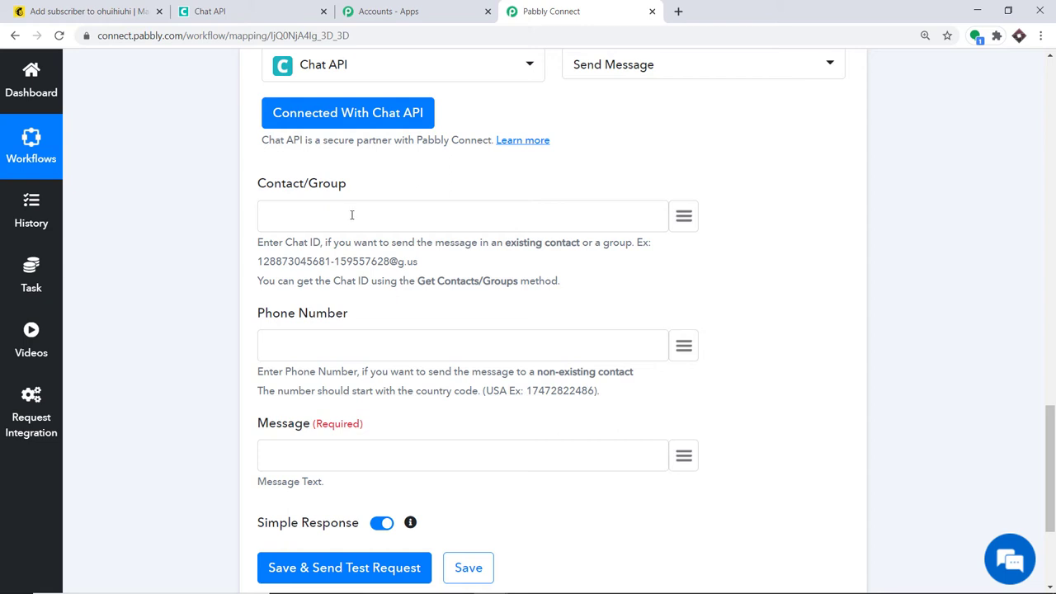
pyautogui.scroll(-1, 330, 196)
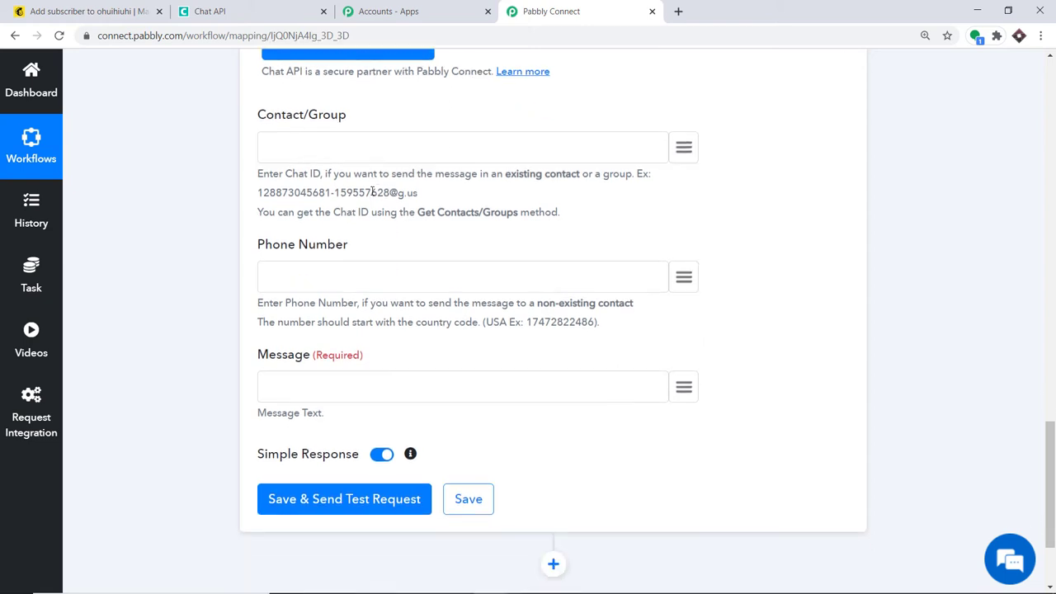
pyautogui.scroll(-1, 483, 160)
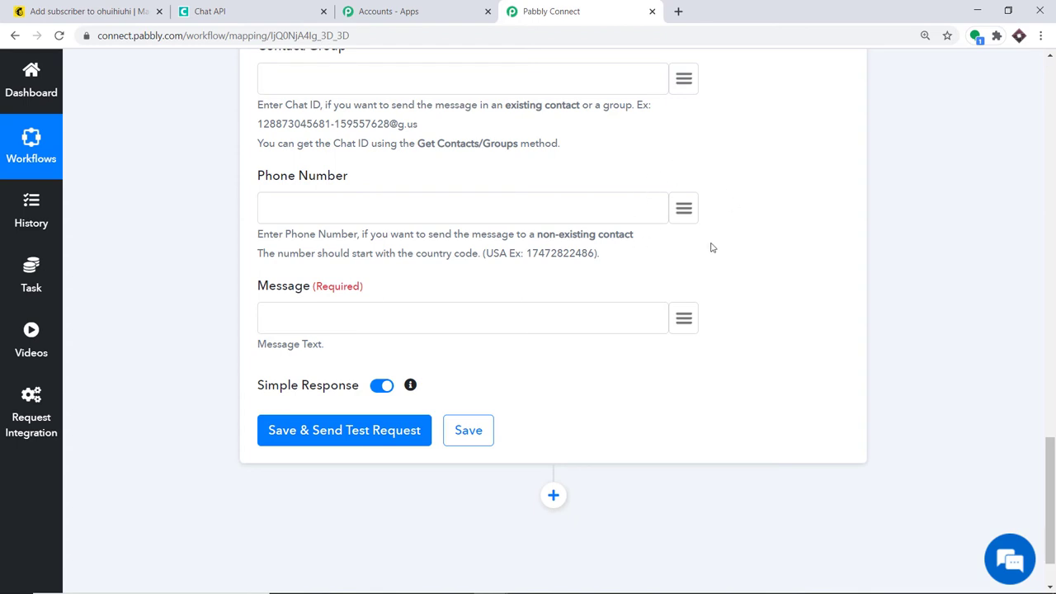
# - Map the subscriber's PHONE value from the Mailchimp trigger into the Phone Number field
pyautogui.click(686, 206)
pyautogui.scroll(-4, 589, 330)
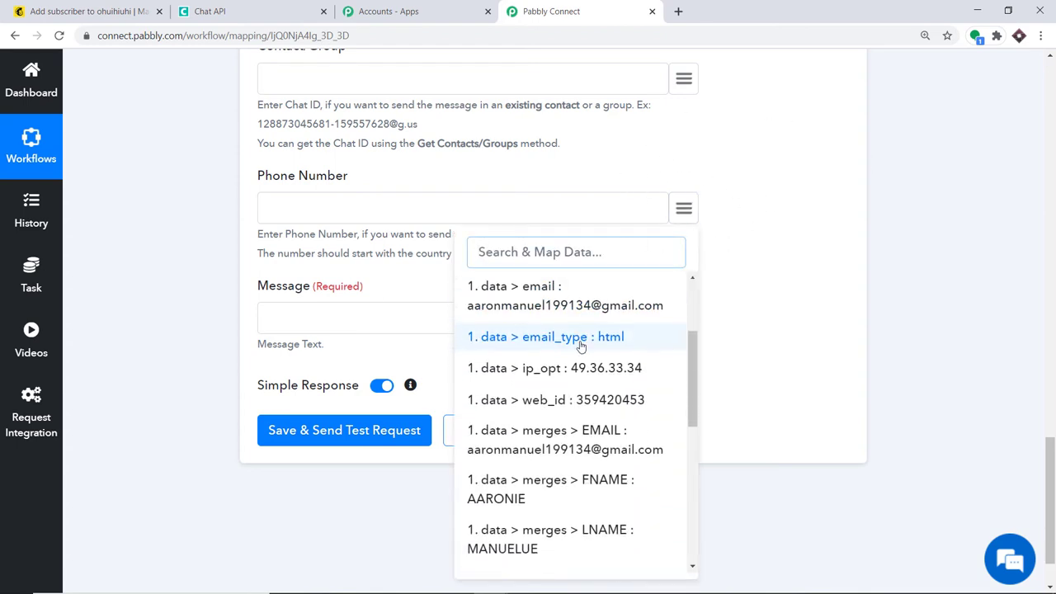
pyautogui.scroll(-3, 580, 354)
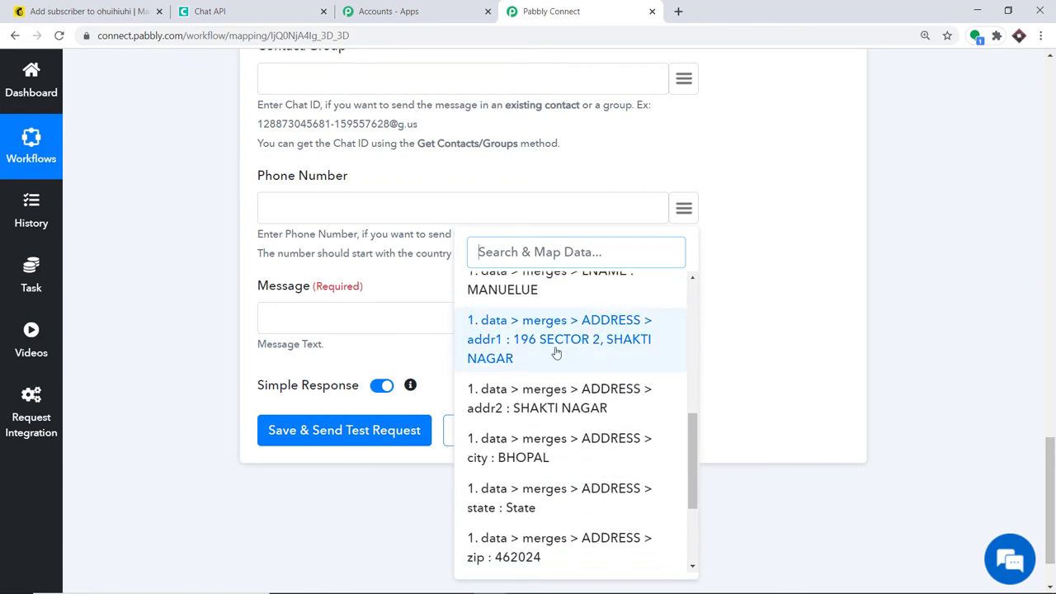
pyautogui.scroll(-1, 558, 363)
pyautogui.scroll(-2, 560, 391)
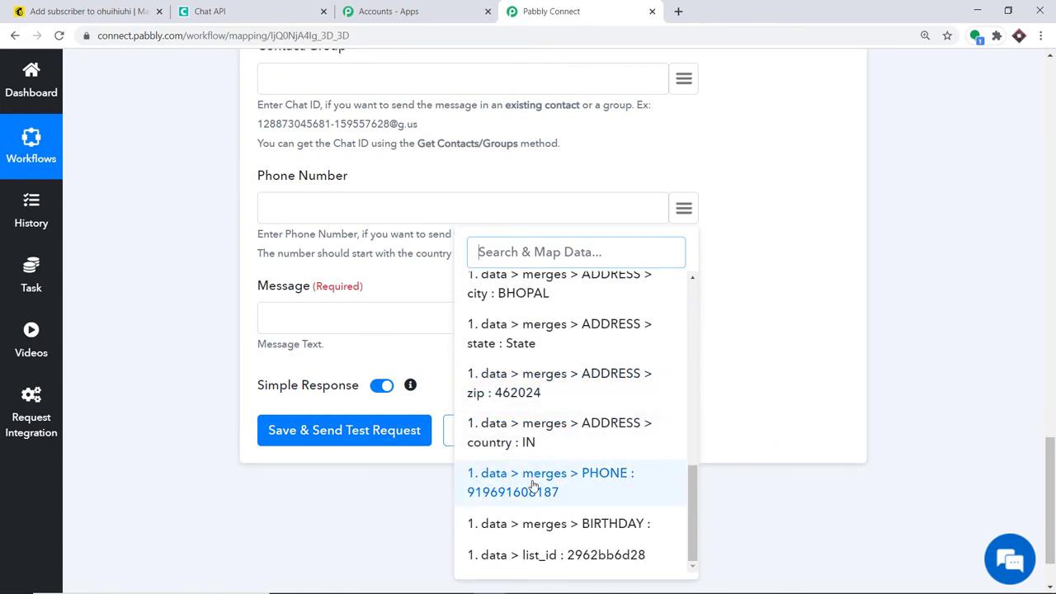
pyautogui.click(532, 488)
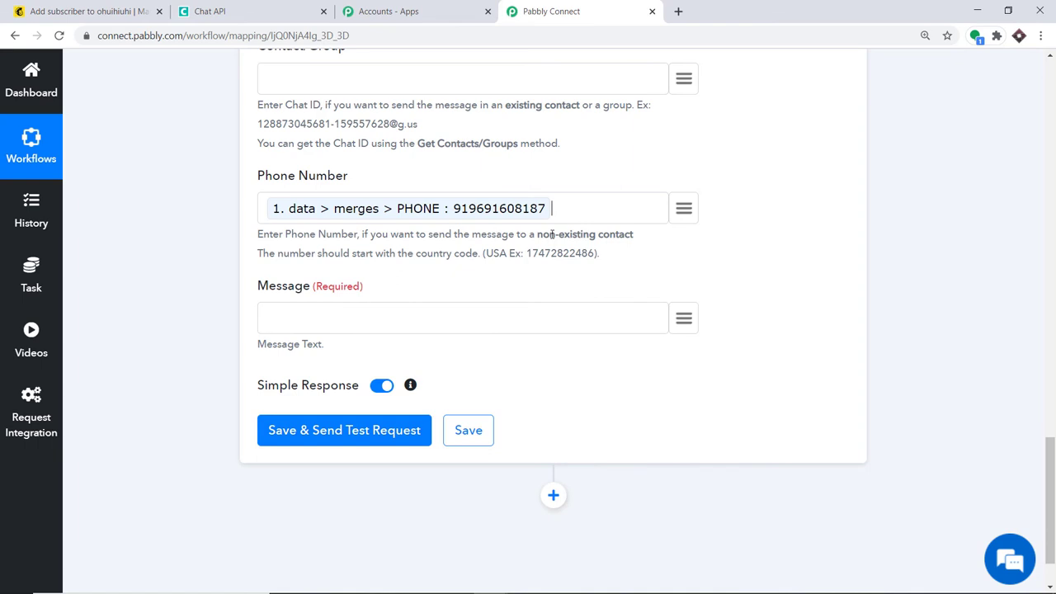
# - Start the Message with 'Hey' followed by the subscriber's mapped FNAME and LNAME
pyautogui.click(269, 316)
pyautogui.write('Hey')
pyautogui.click(684, 317)
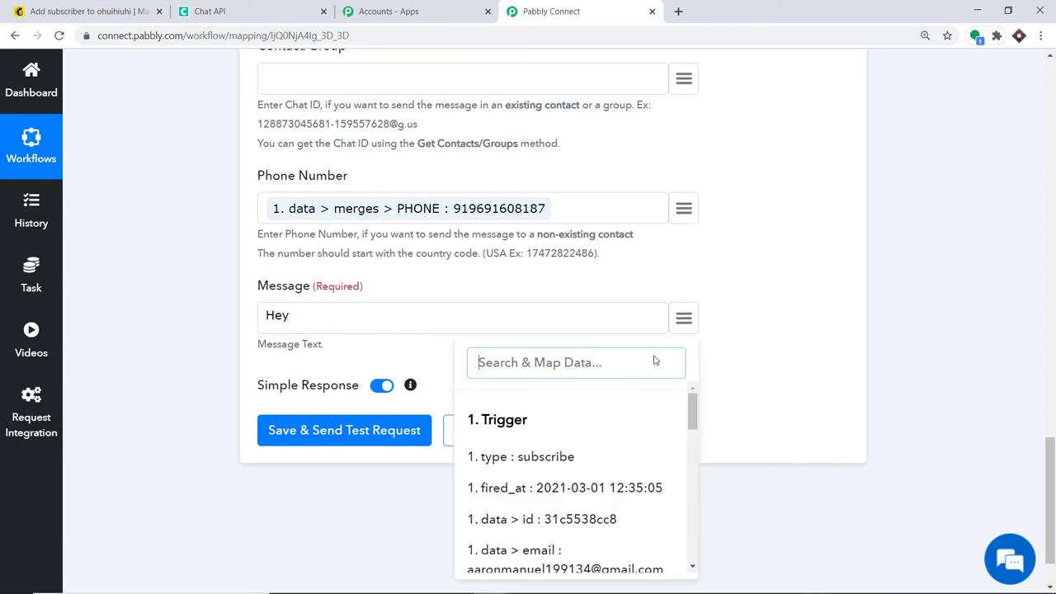
pyautogui.write('aa')
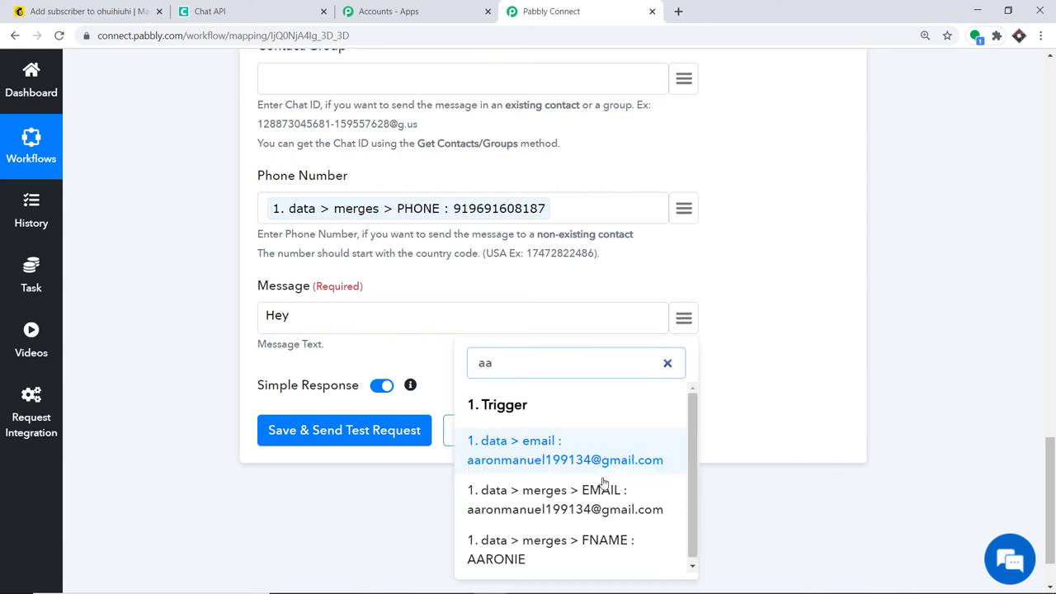
pyautogui.click(564, 548)
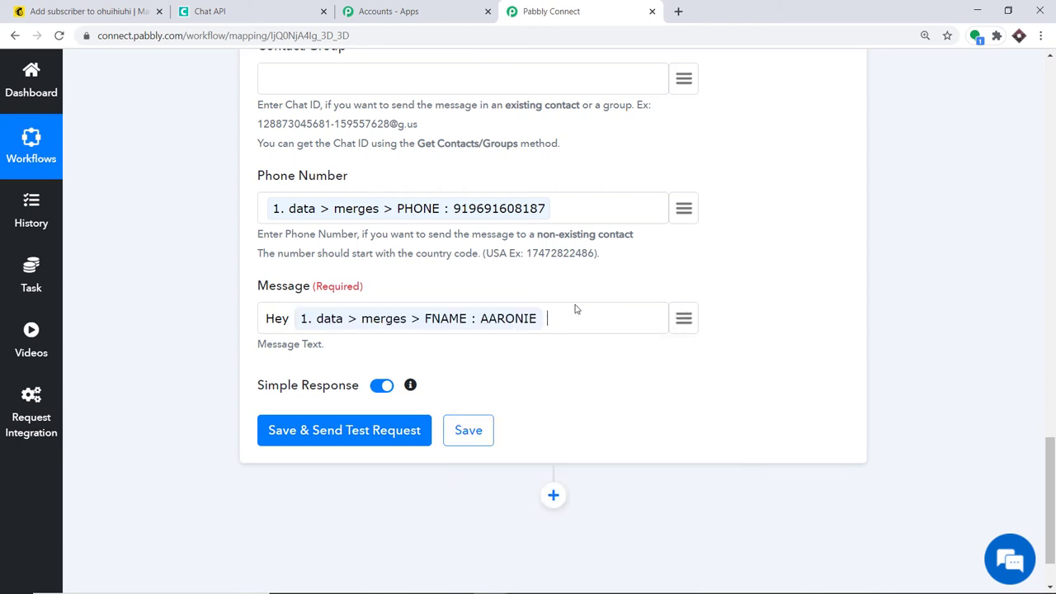
pyautogui.click(688, 323)
pyautogui.scroll(-5, 644, 455)
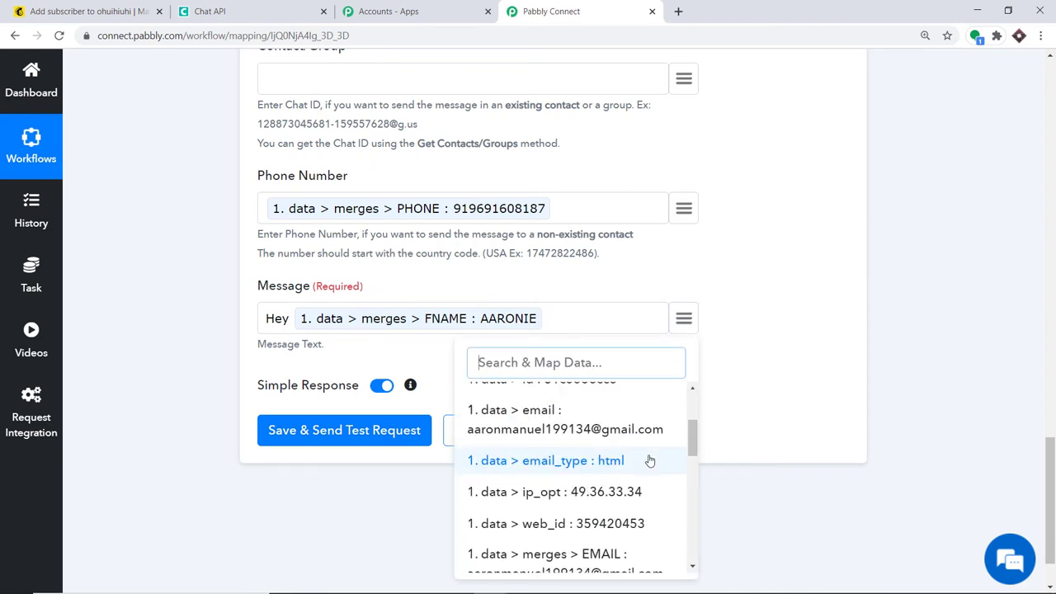
pyautogui.click(601, 461)
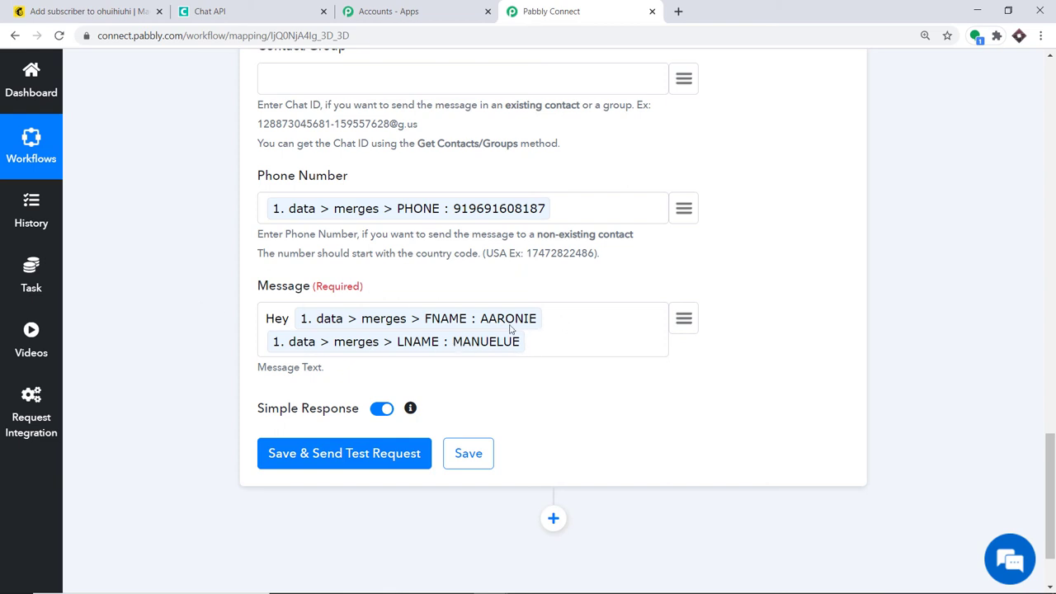
# - Add 'thanks for being a subscriber in MailChimp. You will be getting regular emails from us at this email address'
pyautogui.write('thanks for being a su')
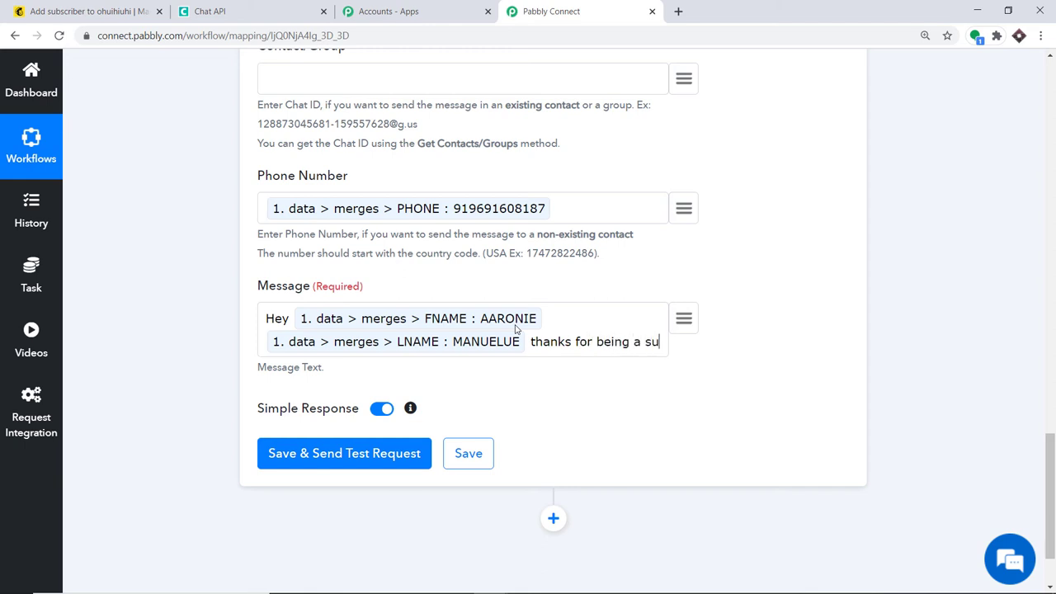
pyautogui.write('bscriber in Mailch')
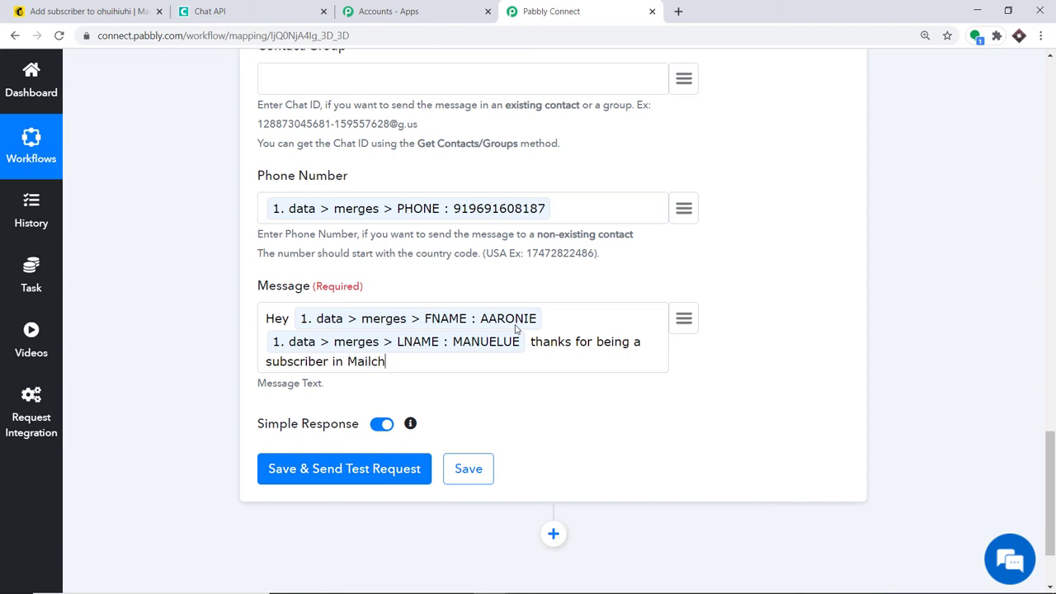
pyautogui.write('imp')
pyautogui.click(380, 362)
pyautogui.press('BackSpace')
pyautogui.write('C')
pyautogui.click(426, 364)
pyautogui.write('You will be getting regular emails from us at this email address')
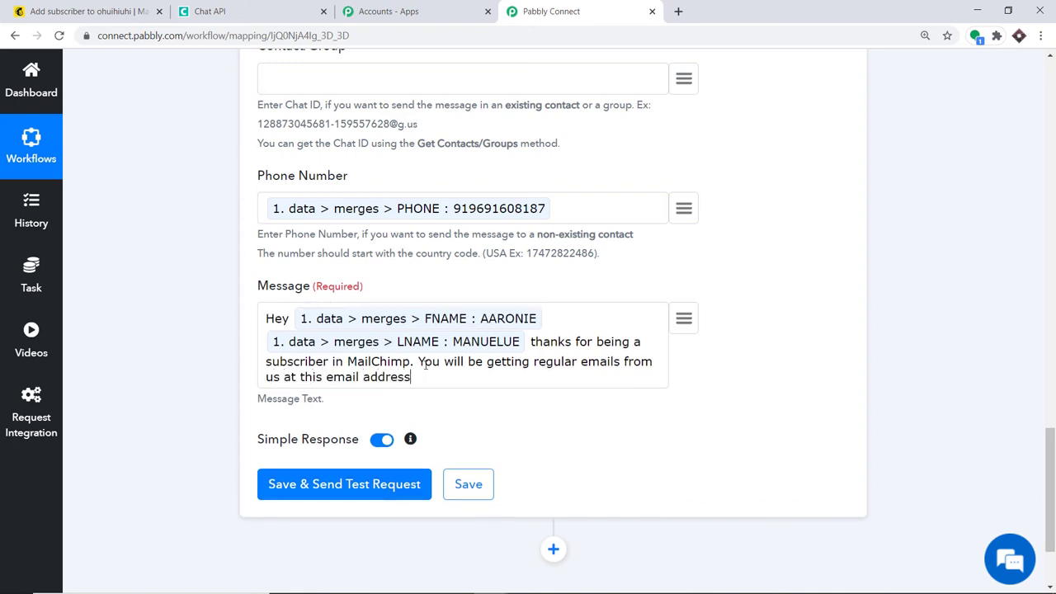
# - Append the subscriber's mapped merges EMAIL field to the end of the WhatsApp message
pyautogui.click(684, 319)
pyautogui.scroll(-5, 615, 335)
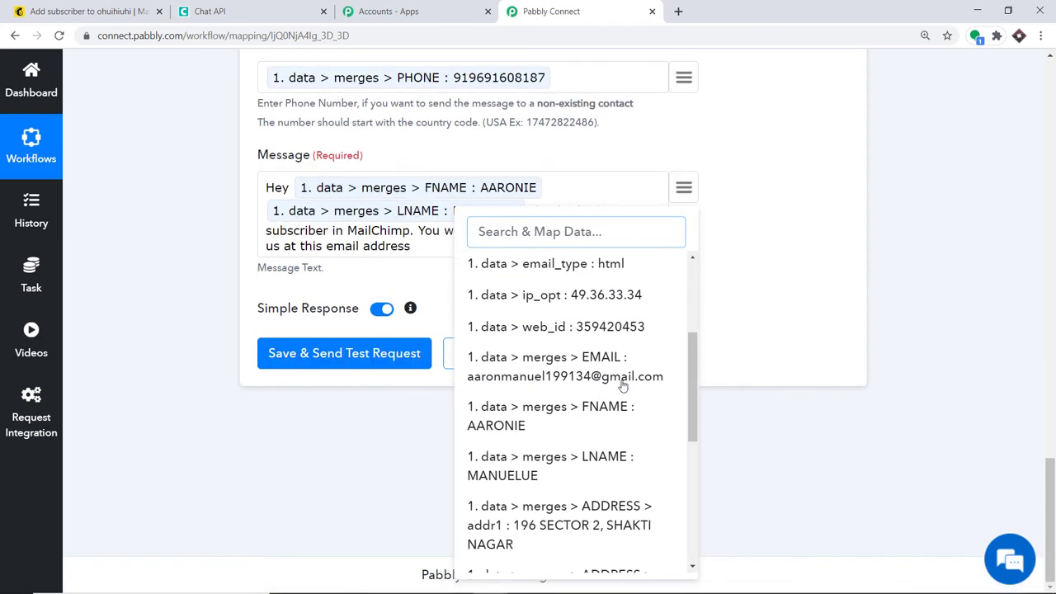
pyautogui.scroll(-5, 592, 437)
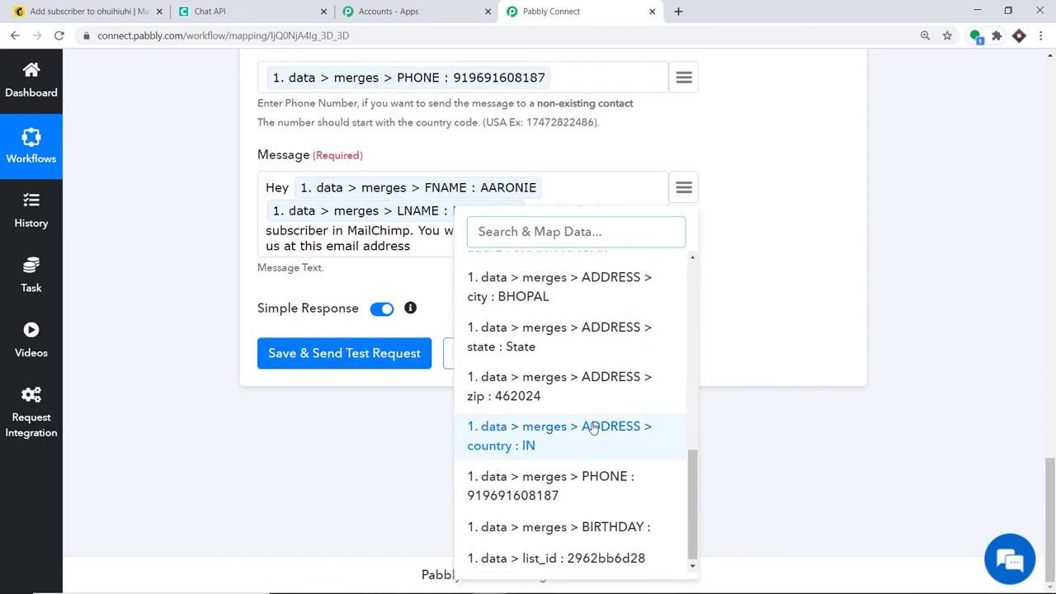
pyautogui.scroll(3, 587, 439)
pyautogui.scroll(5, 587, 439)
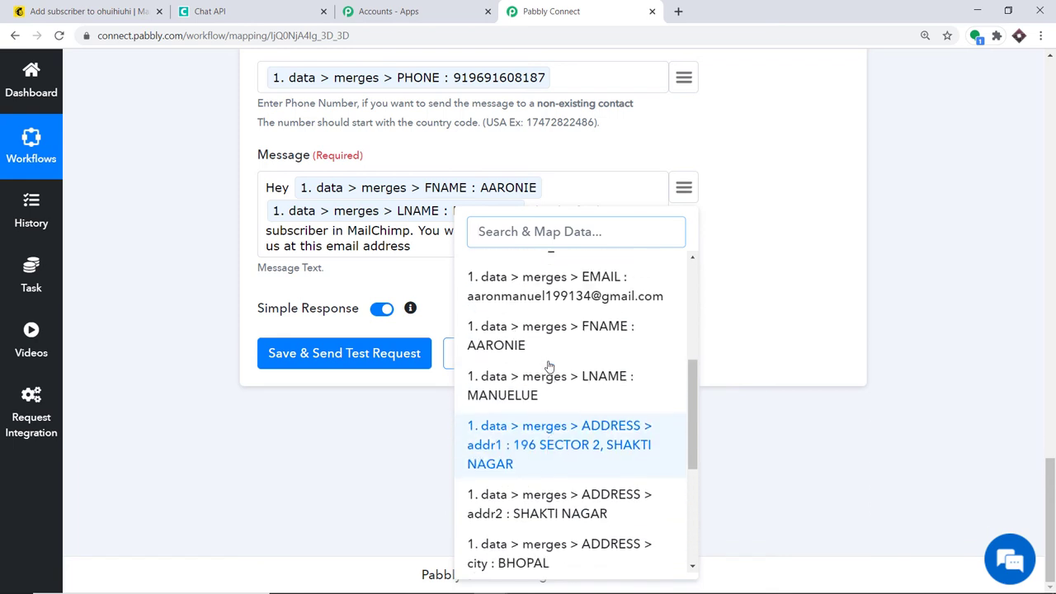
pyautogui.click(549, 366)
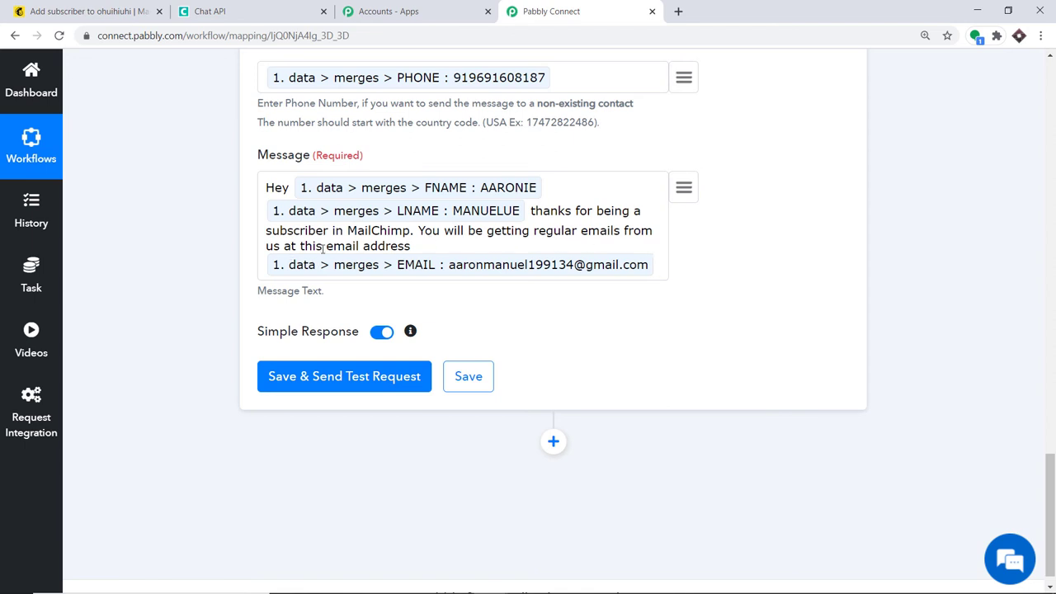
pyautogui.scroll(-1, 347, 313)
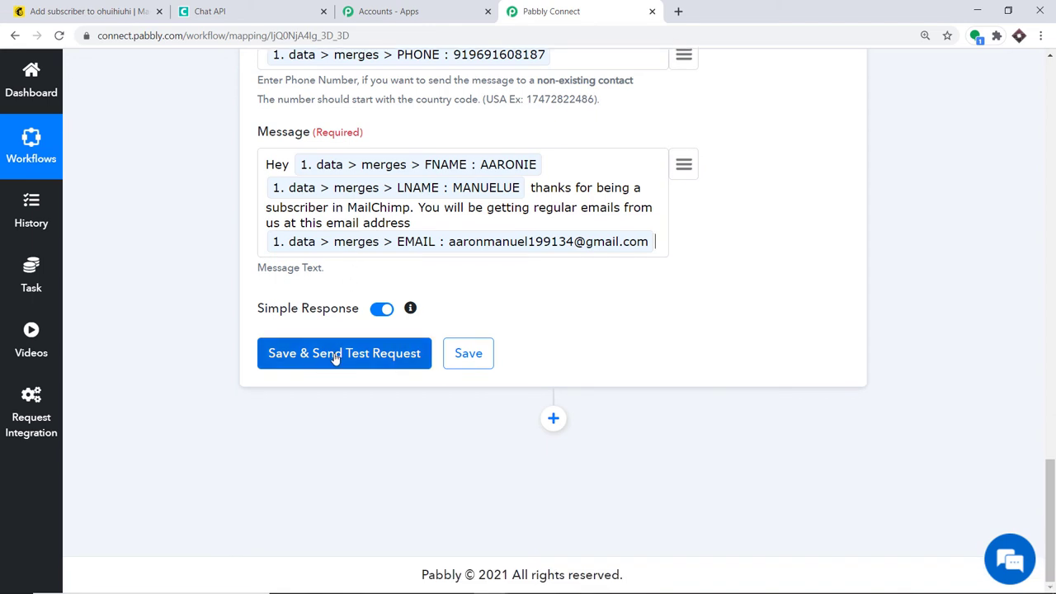
# - Save the Send Message step and send a test request, confirming the response shows sent = 1
pyautogui.click(347, 356)
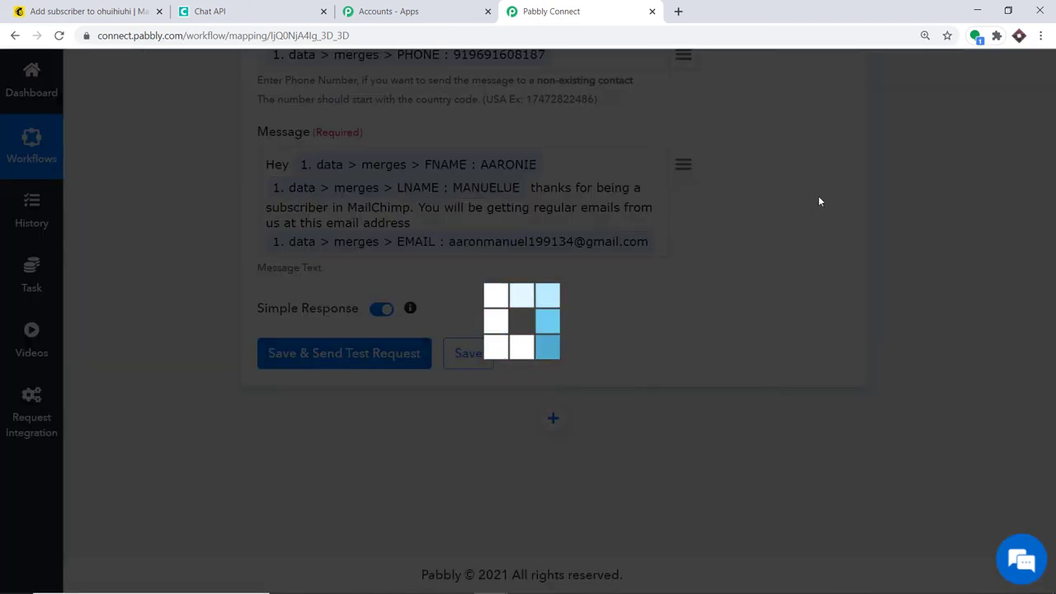
pyautogui.scroll(-3, 654, 168)
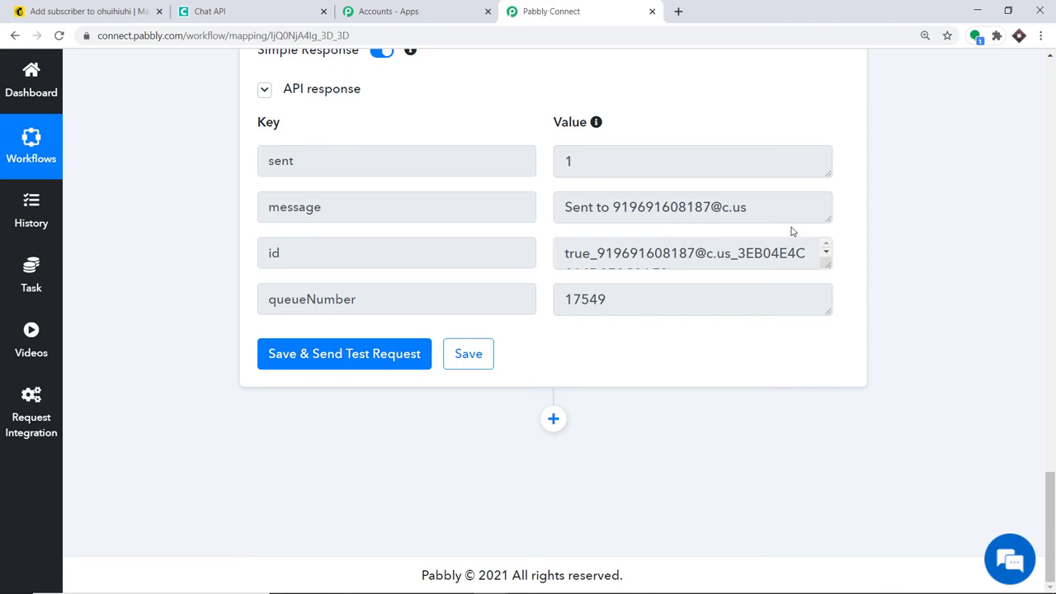
pyautogui.scroll(3, 754, 212)
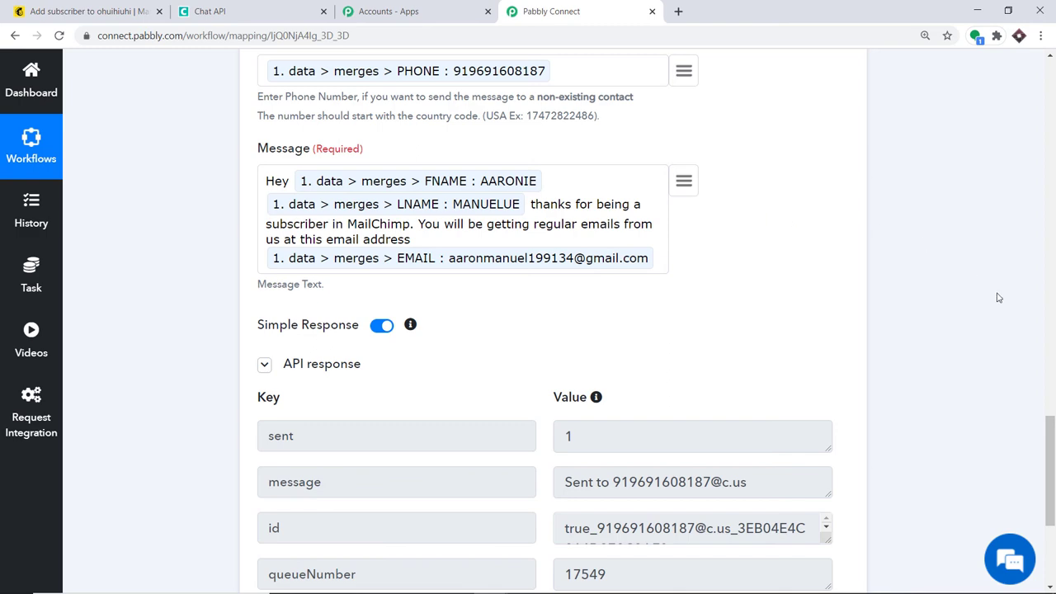
# - Collapse the Chat API and MailChimp steps, then return to the Mailchimp browser tab
pyautogui.scroll(6, 733, 239)
pyautogui.click(546, 176)
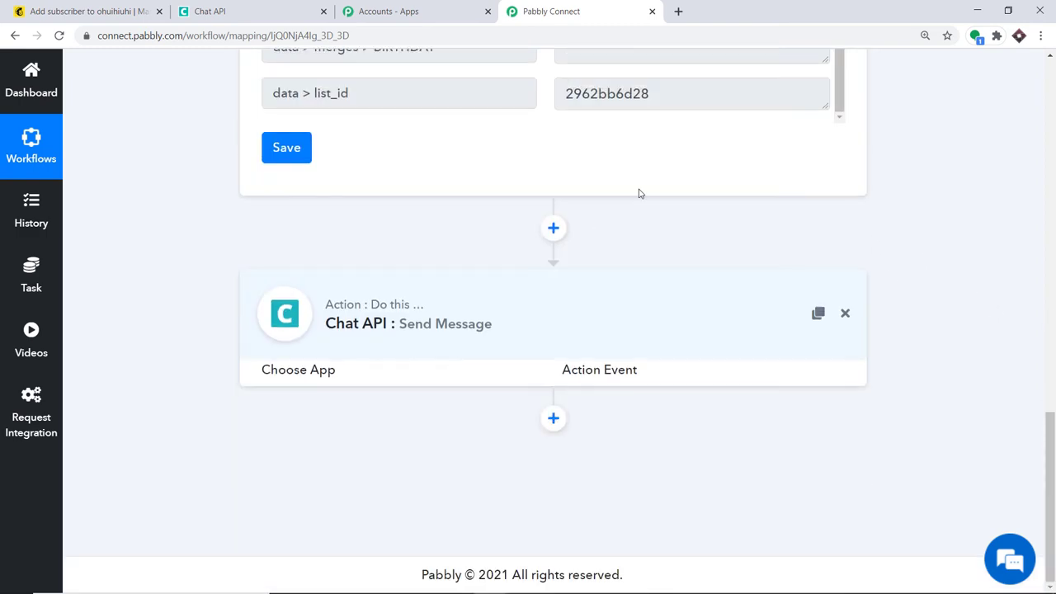
pyautogui.scroll(6, 1054, 201)
pyautogui.scroll(4, 1054, 201)
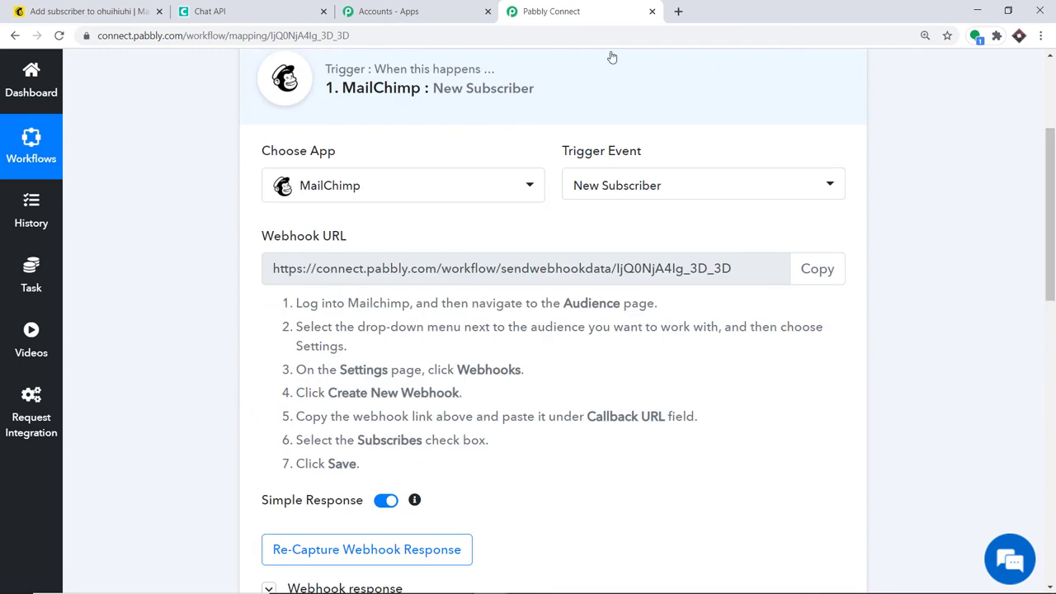
pyautogui.click(483, 93)
pyautogui.scroll(1, 1053, 290)
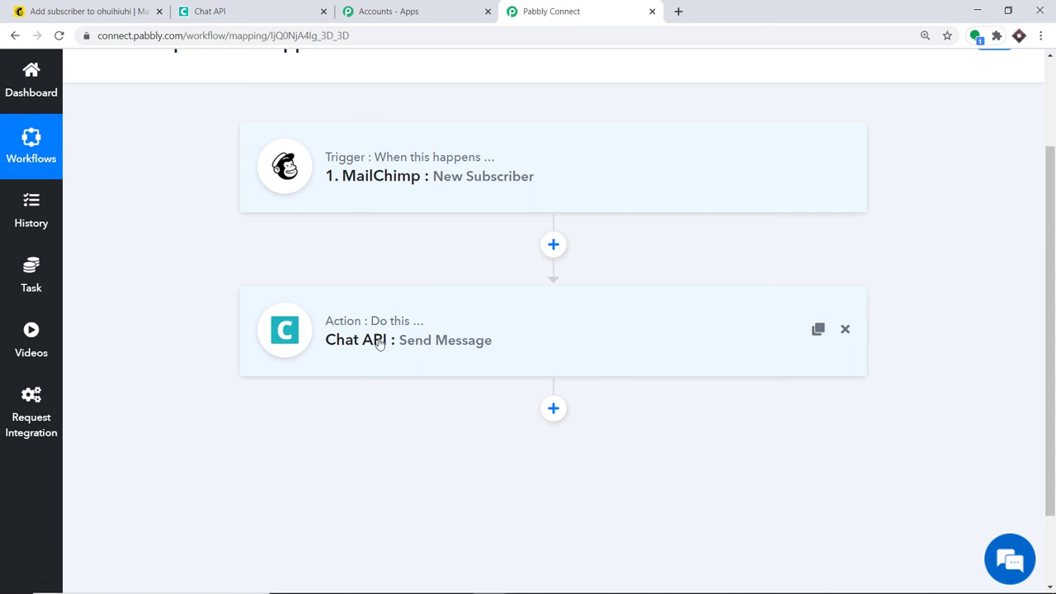
pyautogui.click(97, 11)
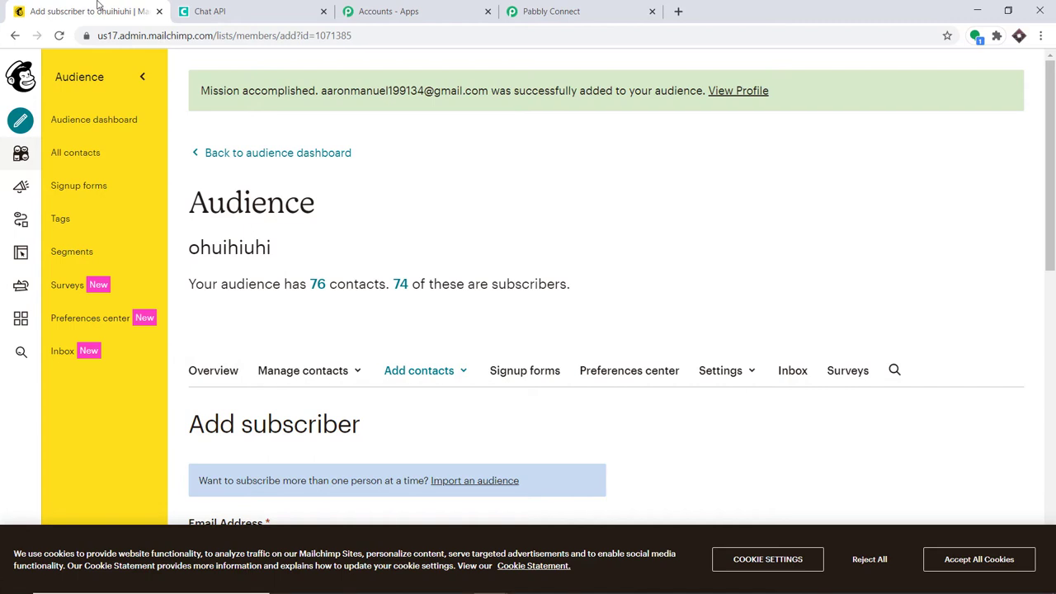
# - Start adding a single subscriber and autofill the form with a saved contact's details
pyautogui.click(424, 382)
pyautogui.click(426, 404)
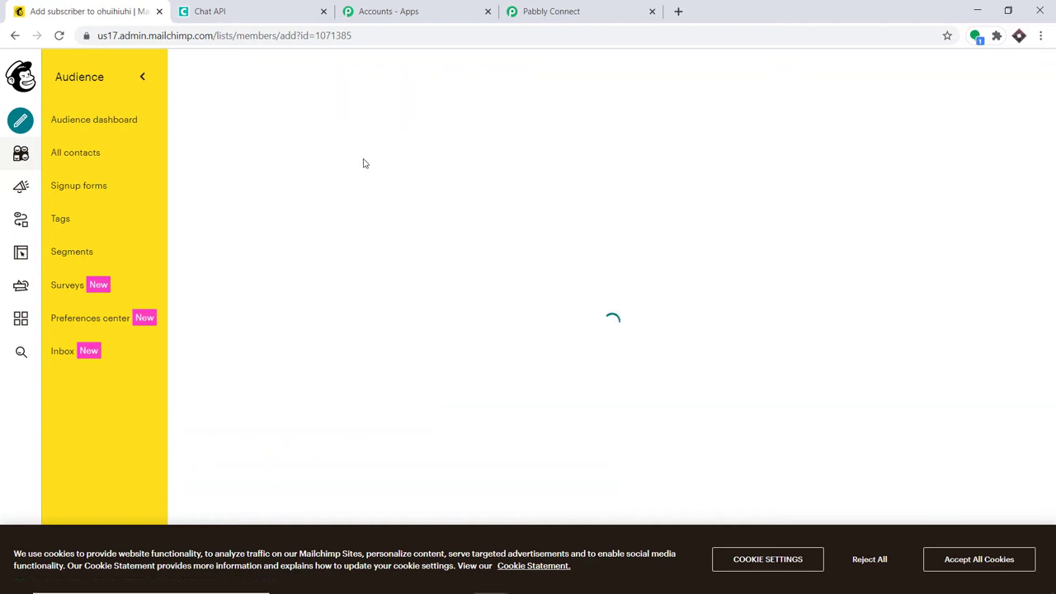
pyautogui.scroll(-3, 377, 250)
pyautogui.click(287, 217)
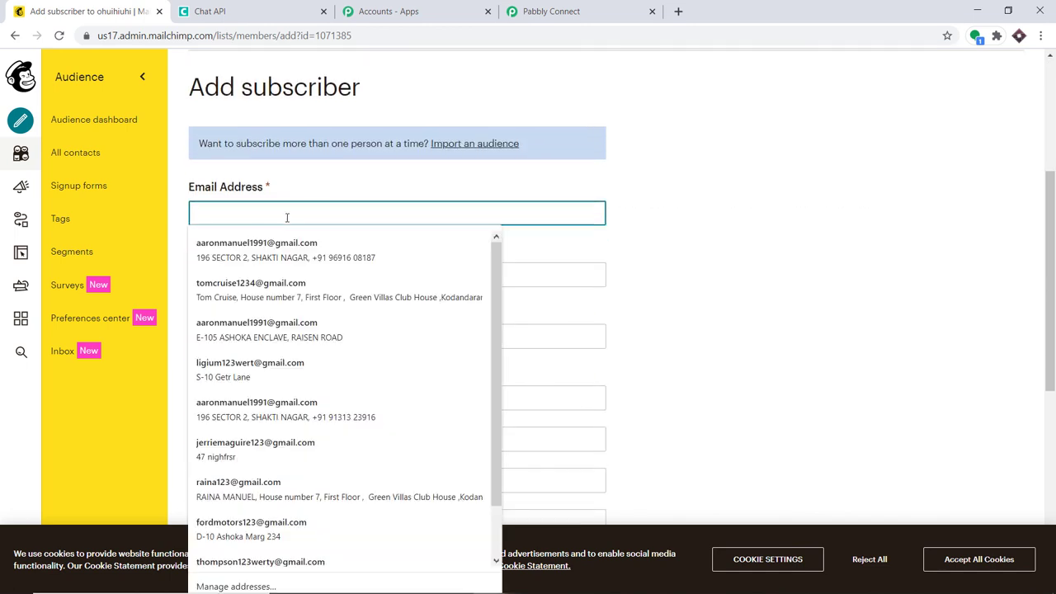
pyautogui.click(264, 283)
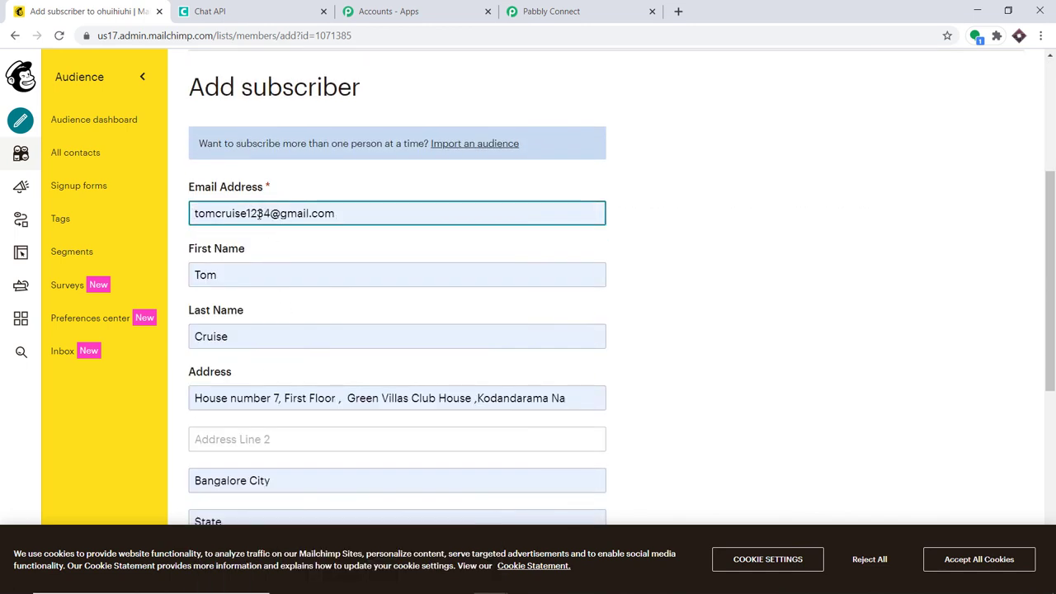
# - Make the autofilled email address unique and edit the subscriber's first and last names
pyautogui.click(271, 213)
pyautogui.write('67')
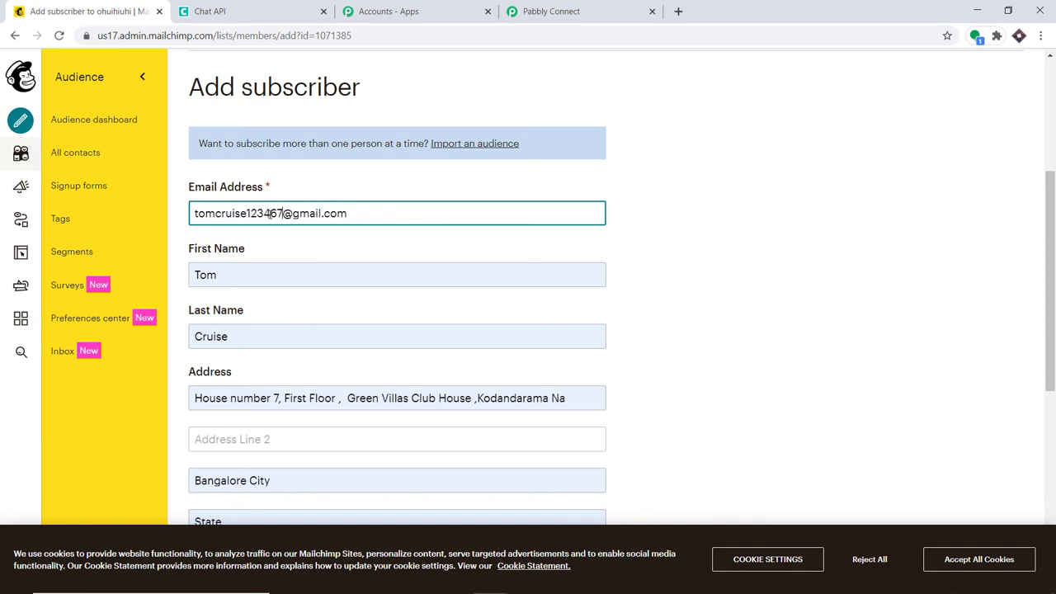
pyautogui.click(219, 275)
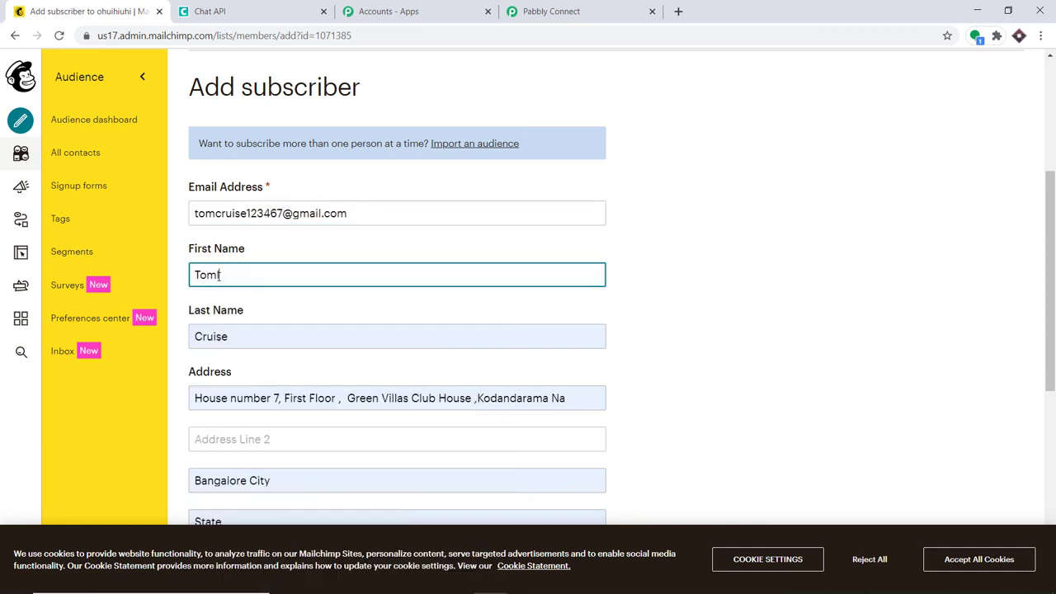
pyautogui.click(230, 337)
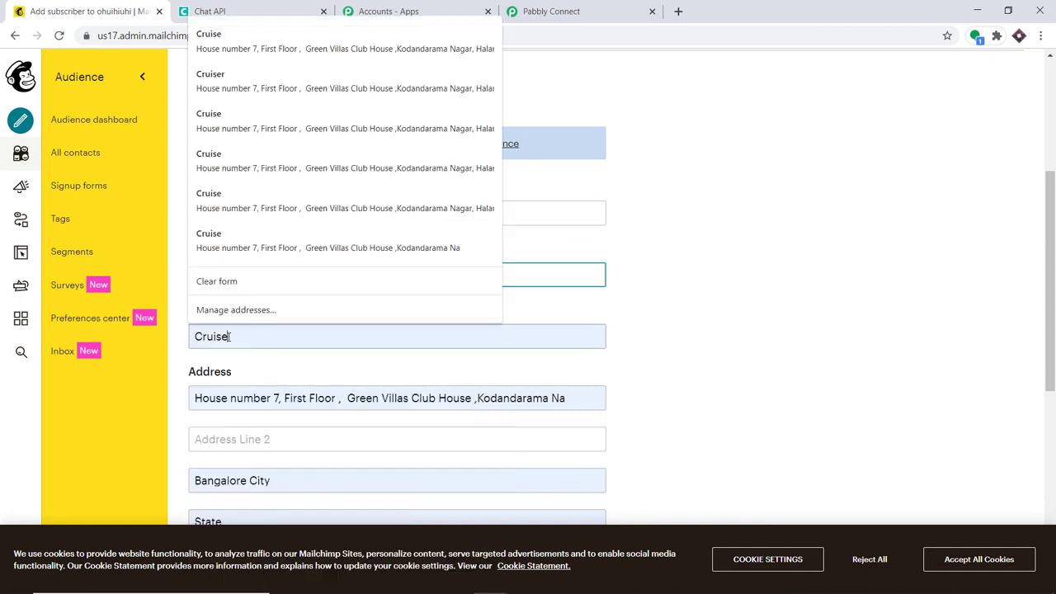
pyautogui.press('Escape')
pyautogui.scroll(-3, 240, 336)
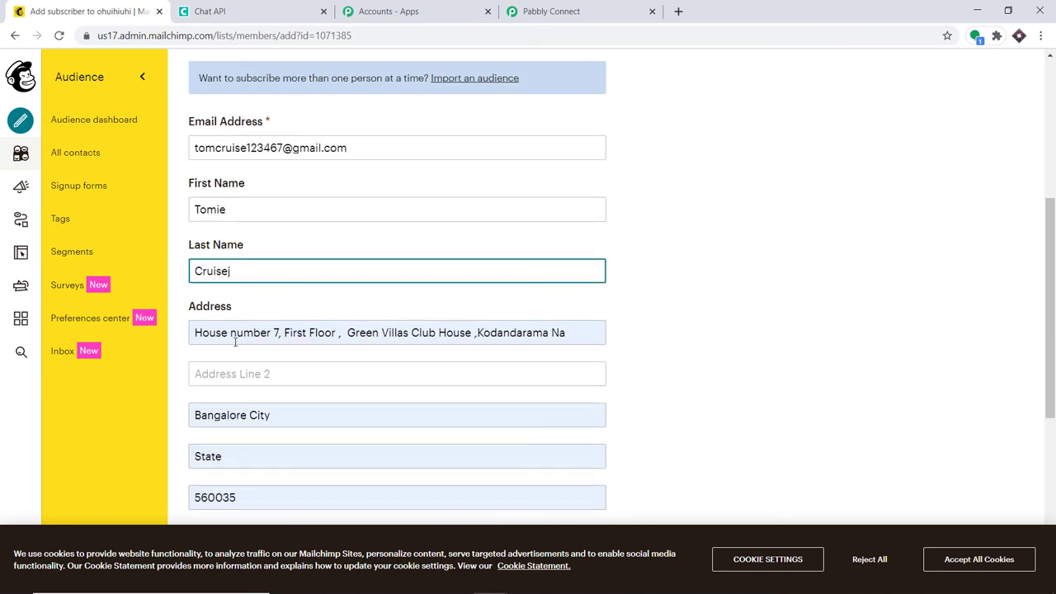
pyautogui.scroll(-2, 244, 338)
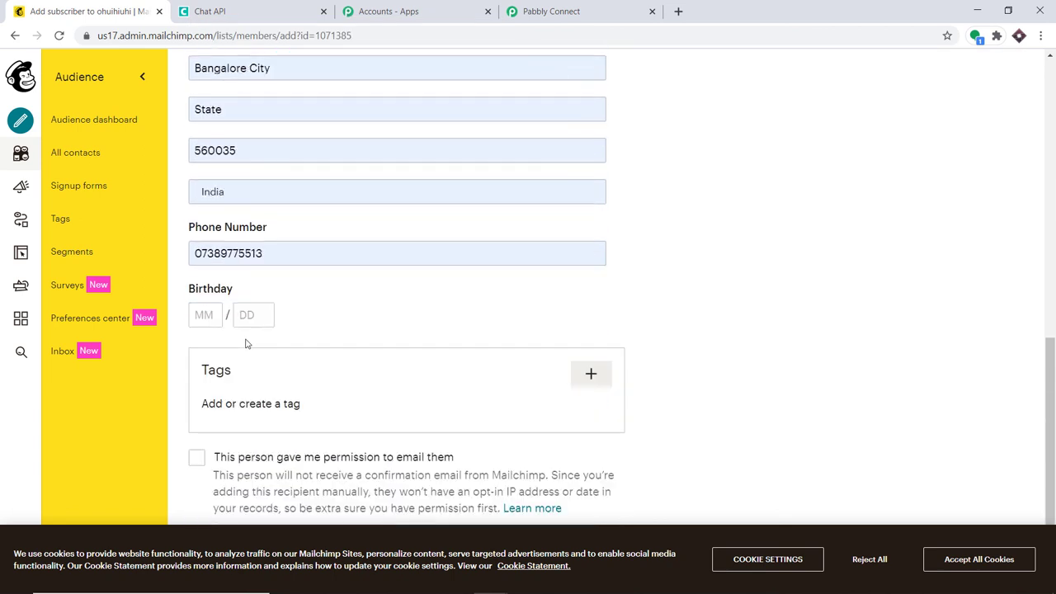
# - Replace the phone number with one including the country code, grant email permission, and subscribe
pyautogui.click(204, 255)
pyautogui.press('BackSpace')
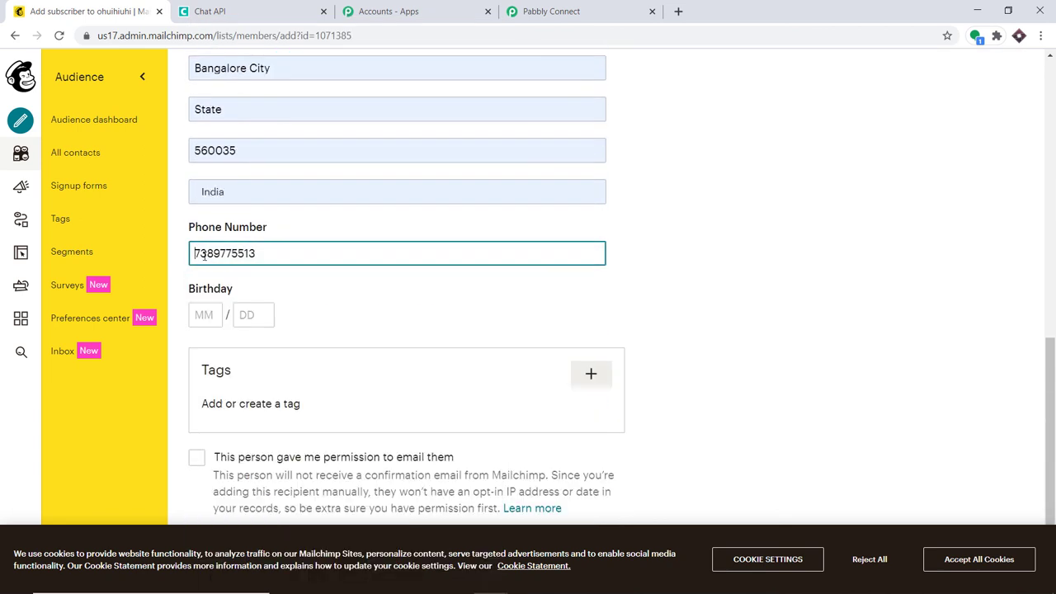
pyautogui.click(283, 253)
pyautogui.hotkey('ctrl', 'a')
pyautogui.hotkey('ctrl', 'v')
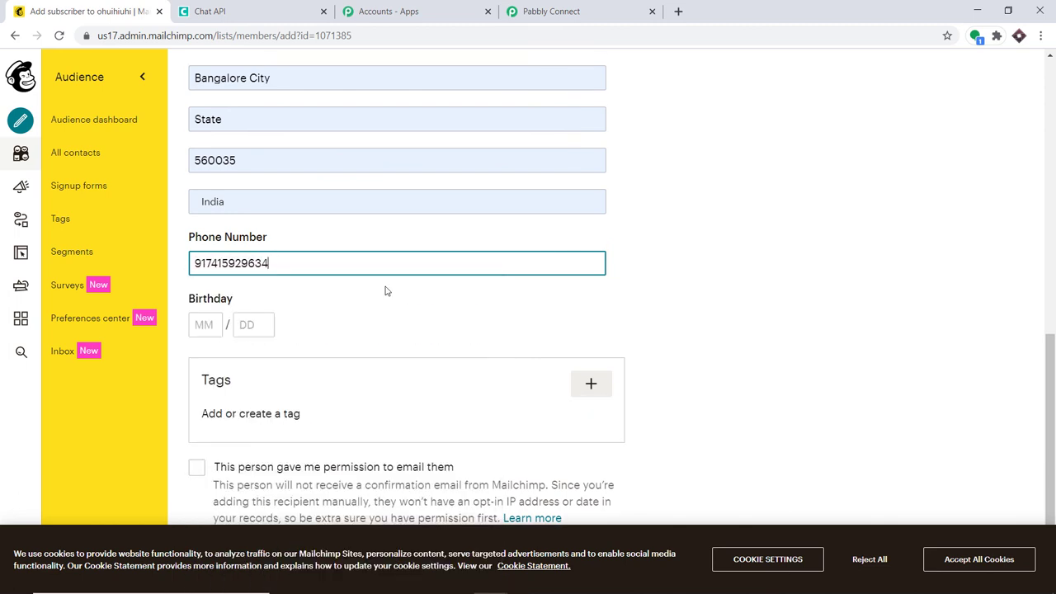
pyautogui.scroll(-1, 495, 293)
pyautogui.click(204, 402)
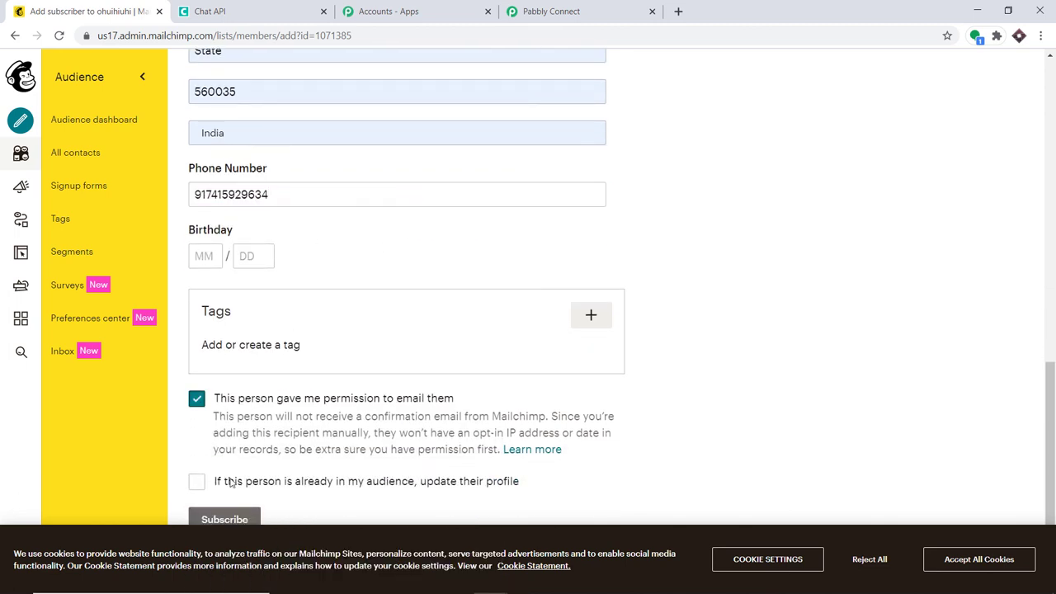
pyautogui.click(224, 518)
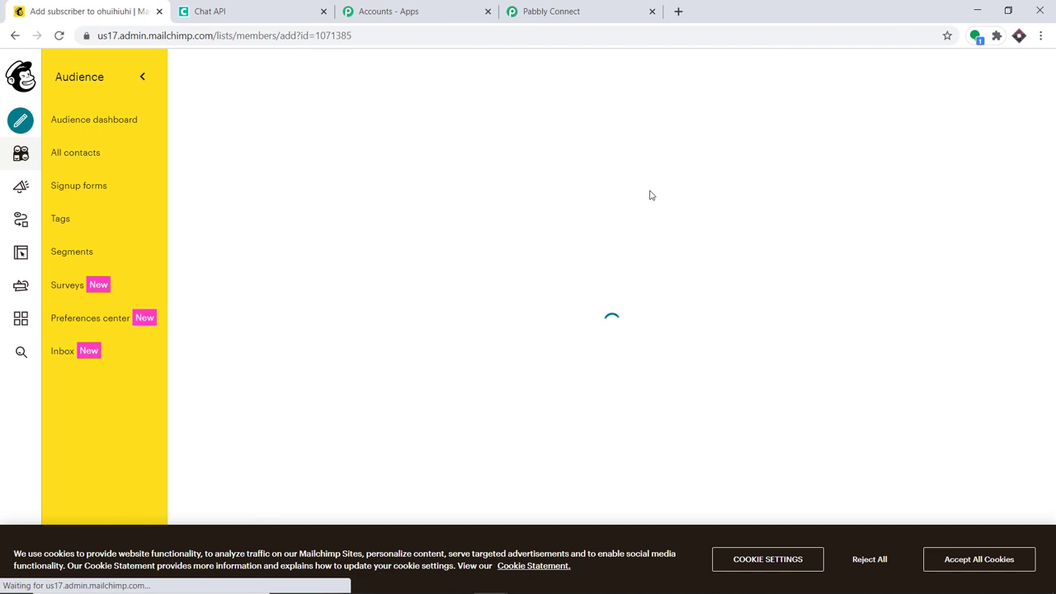